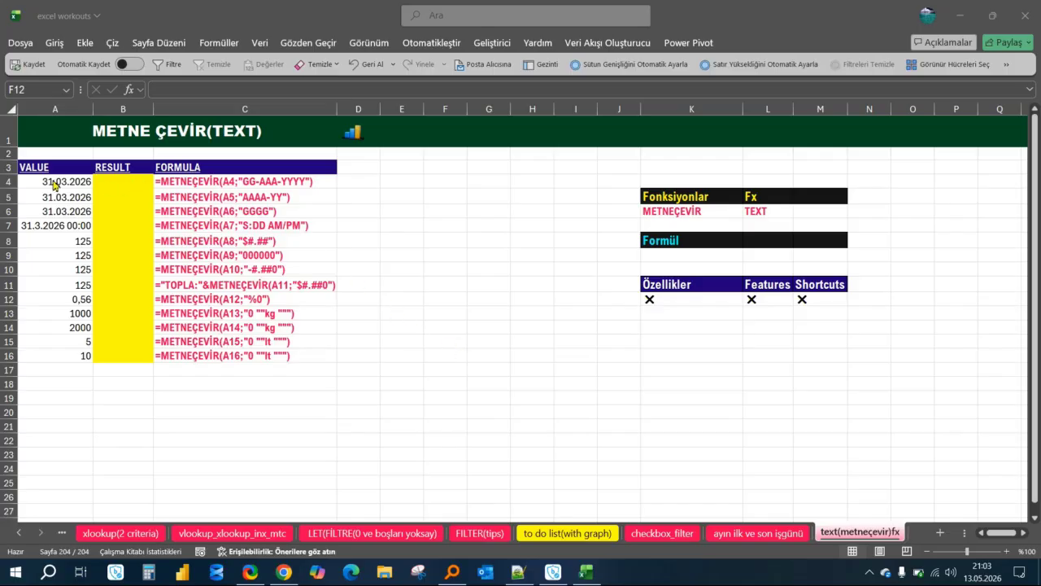
{"action": "left_click", "coordinate": [117, 189]}
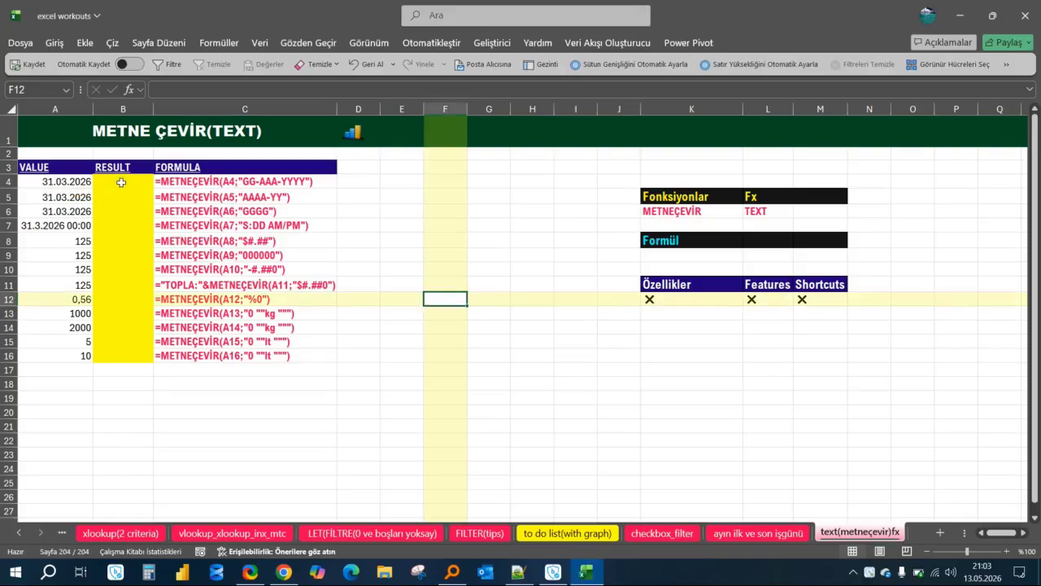
{"action": "left_click", "coordinate": [120, 182]}
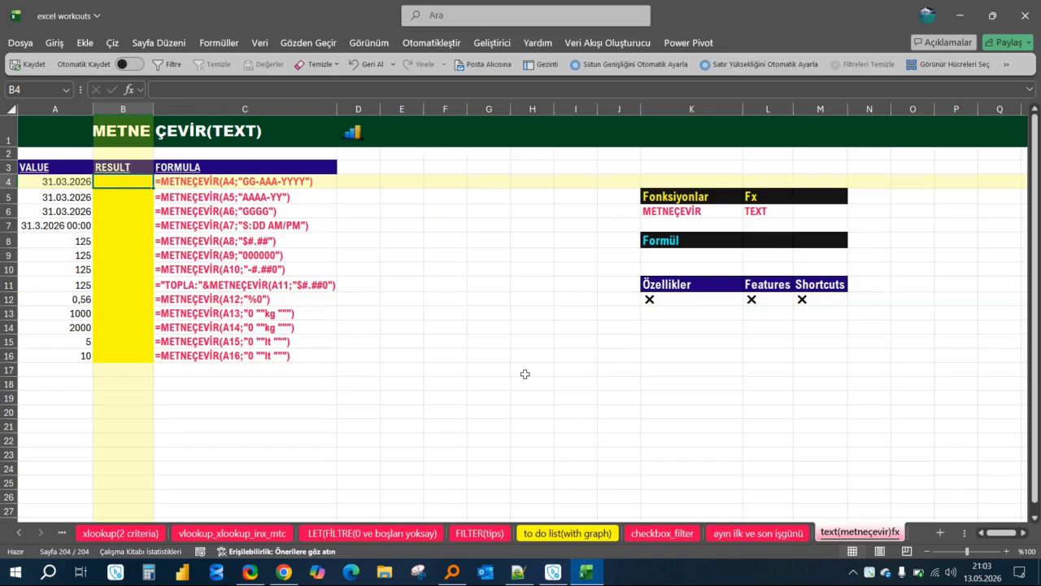
{"action": "key", "text": "Left"}
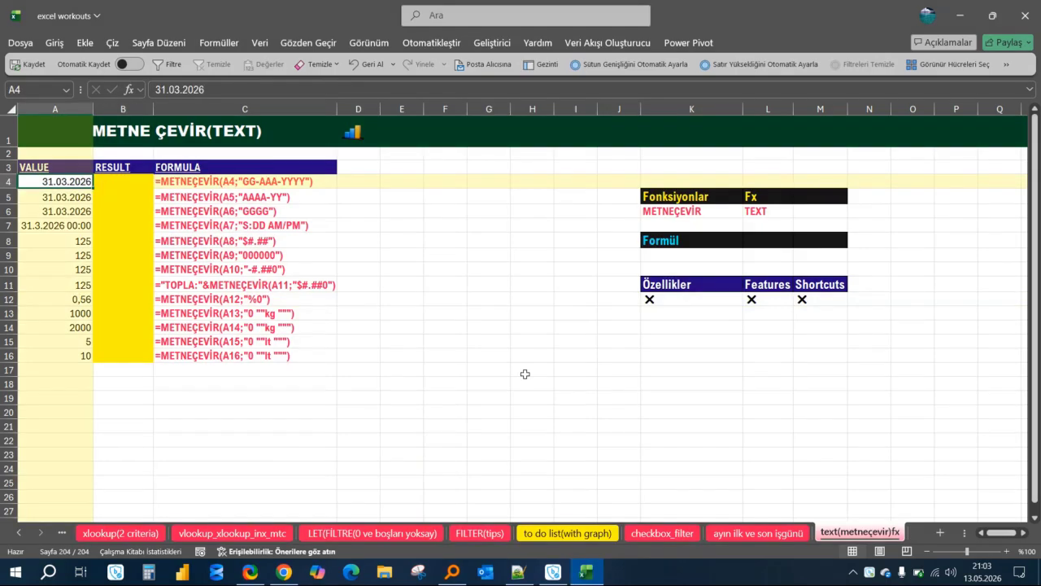
Insert the current date as a static value in cell E4, and undo that entry
{"action": "key", "text": "Right"}
{"action": "key", "text": "Right"}
{"action": "key", "text": "Right"}
{"action": "key", "text": "Right"}
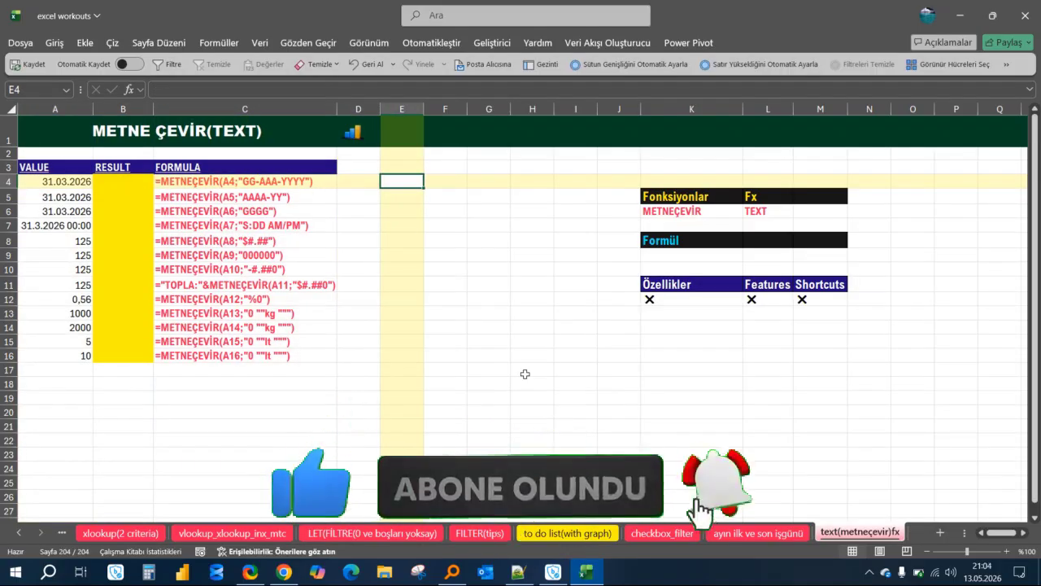
{"action": "key", "text": "ctrl+semicolon"}
{"action": "key", "text": "ctrl+Return"}
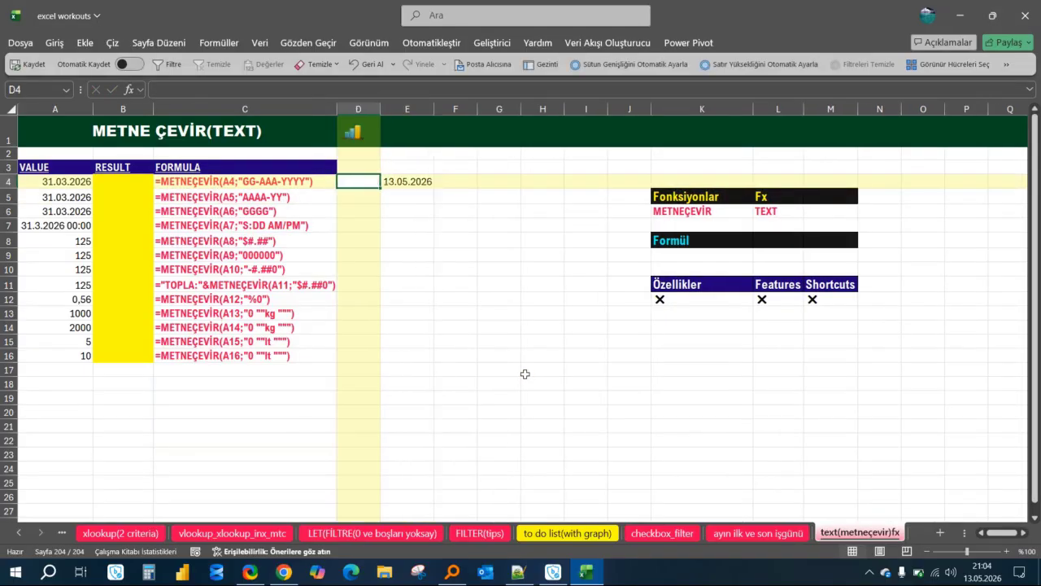
{"action": "key", "text": "ctrl+z"}
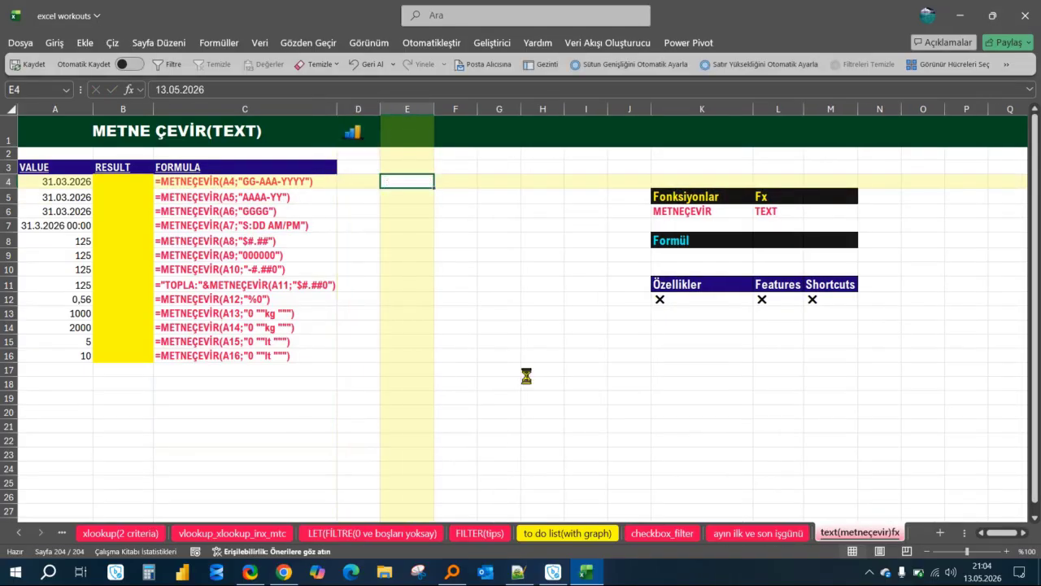
{"action": "key", "text": "Left"}
{"action": "key", "text": "Left"}
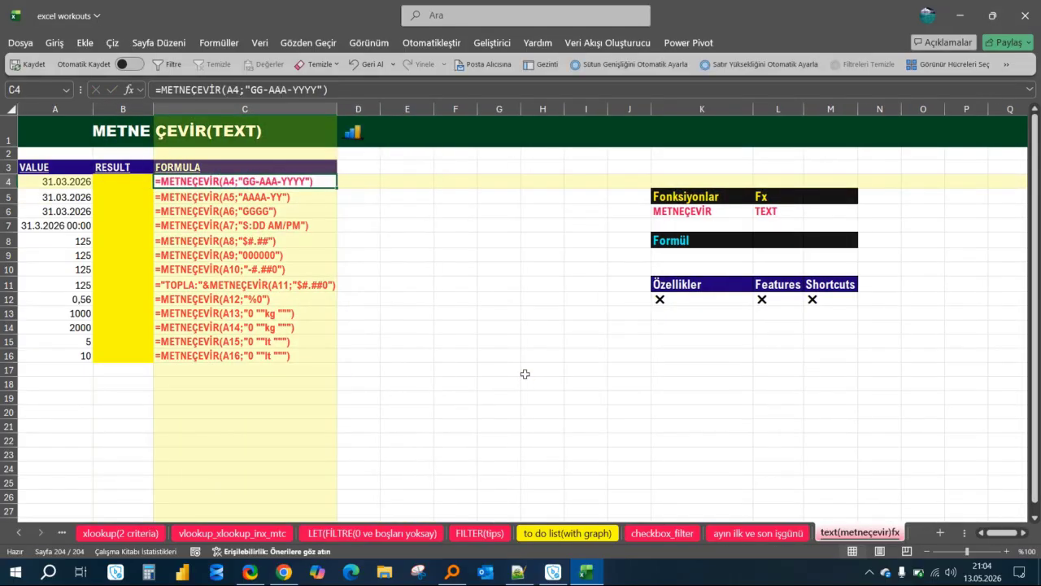
{"action": "key", "text": "Left"}
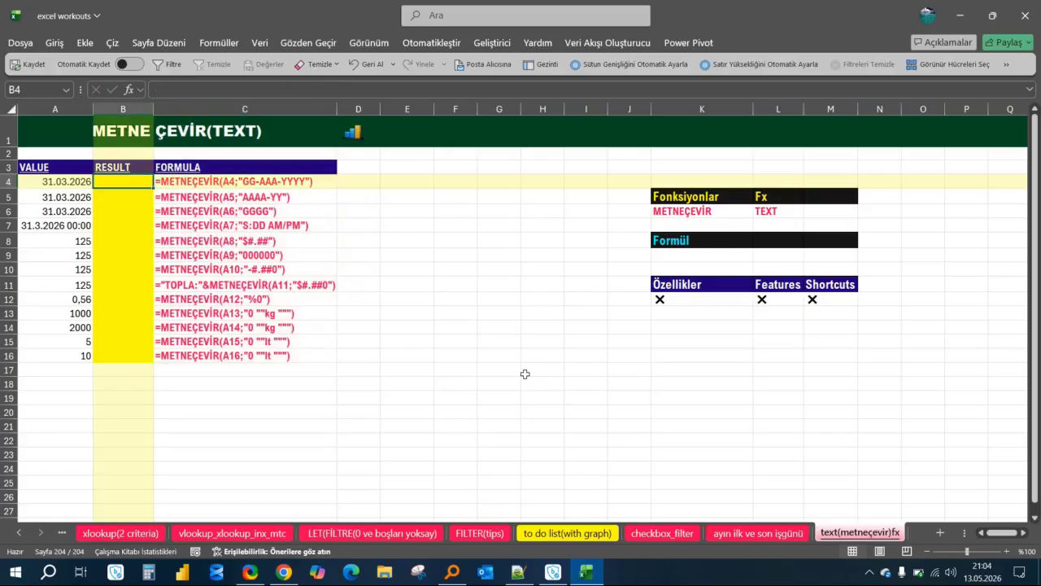
{"action": "type", "text": "=MET"}
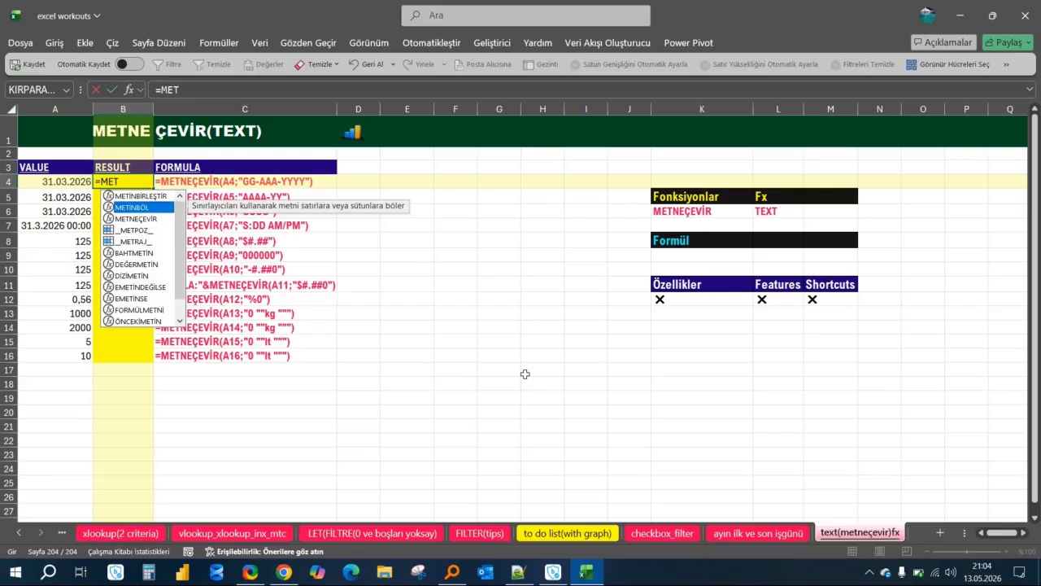
{"action": "key", "text": "Down"}
{"action": "key", "text": "Tab"}
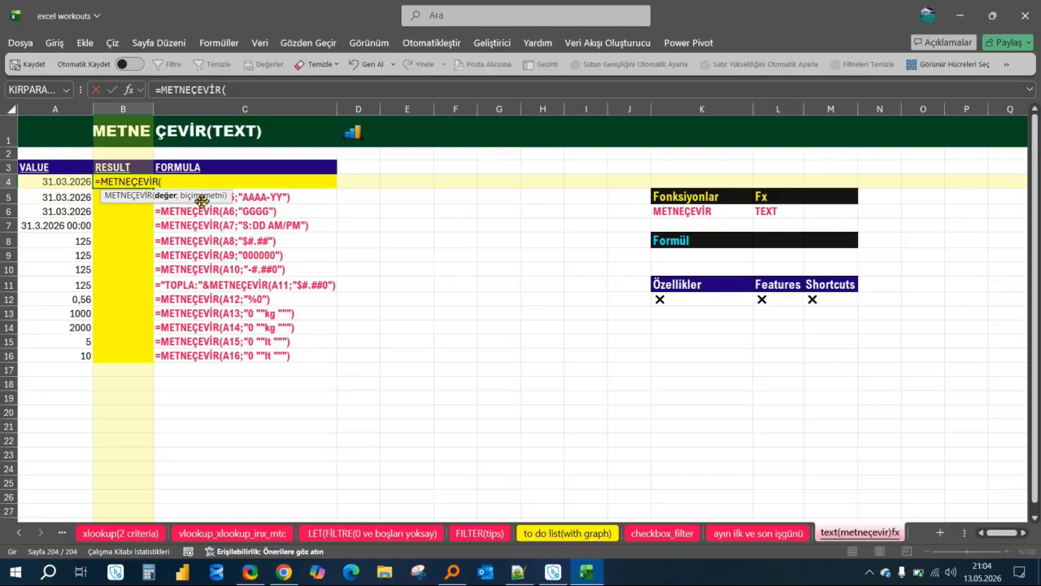
{"action": "left_click_drag", "start_coordinate": [195, 199], "coordinate": [240, 315]}
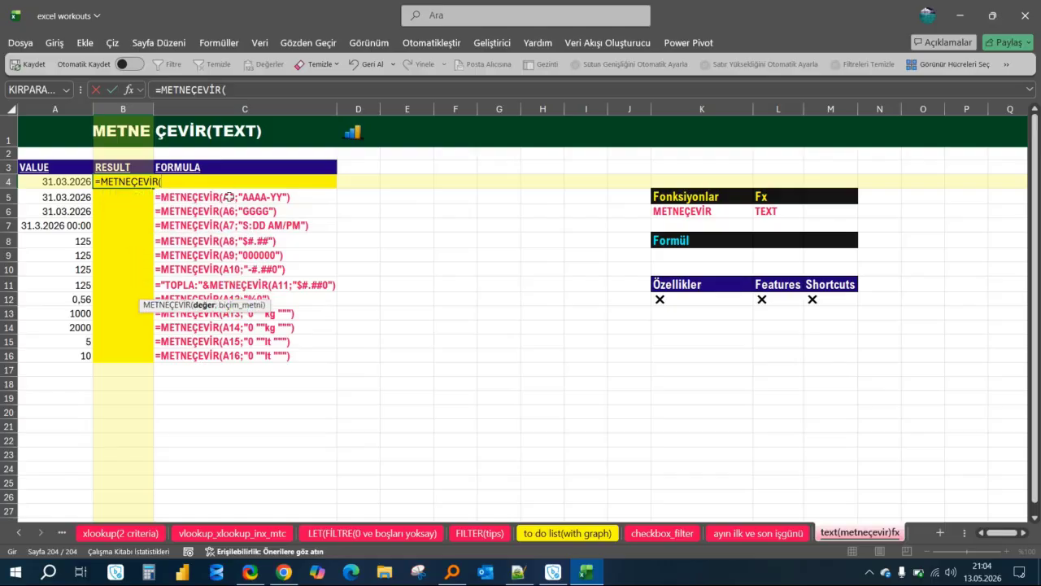
{"action": "key", "text": "Escape"}
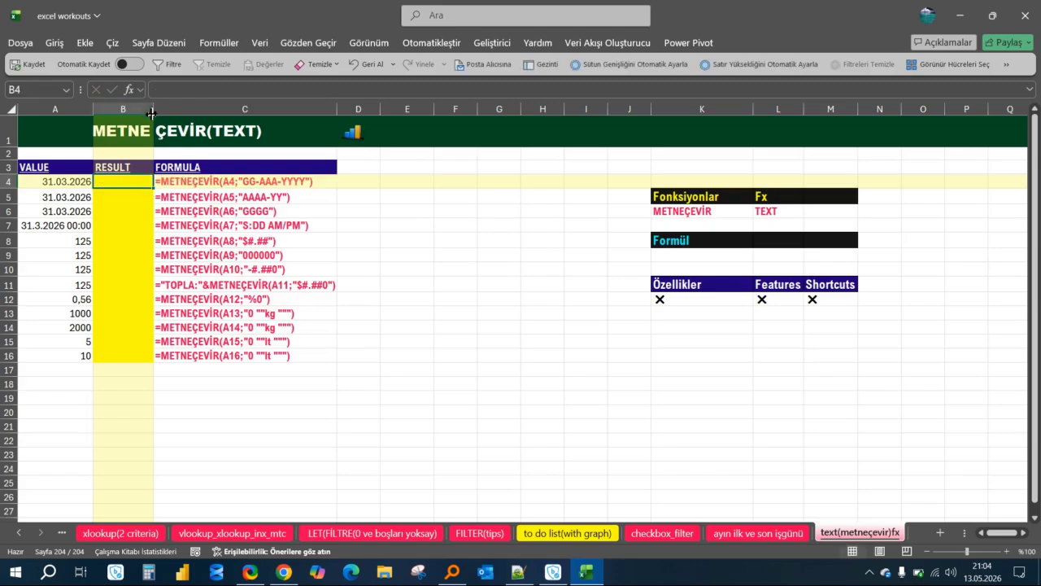
Widen the RESULT column (B) to about two and a half times its width
{"action": "left_click_drag", "start_coordinate": [152, 108], "coordinate": [253, 120]}
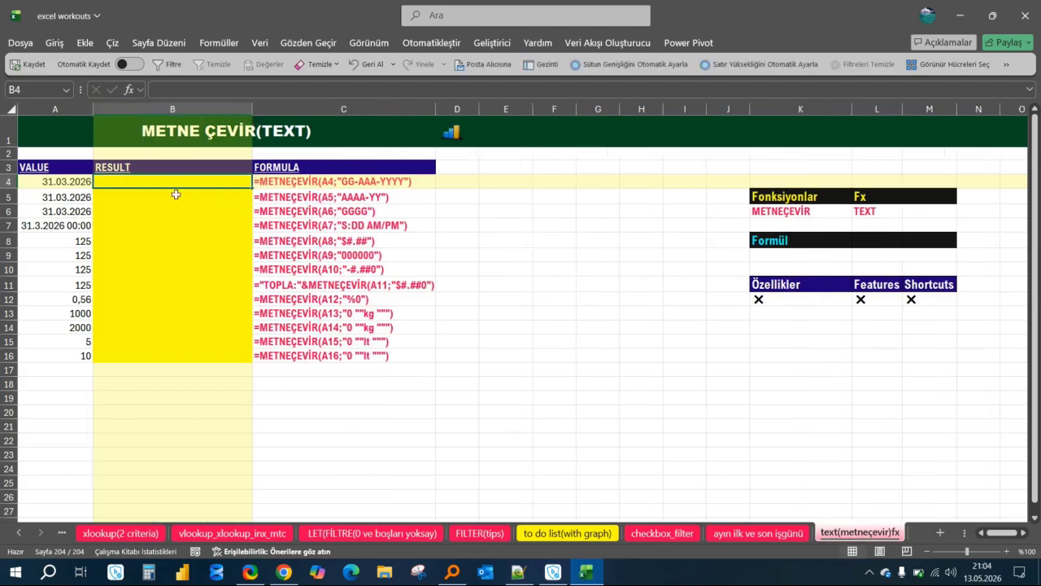
{"action": "type", "text": ")MET"}
{"action": "key", "text": "BackSpace"}
{"action": "key", "text": "BackSpace"}
{"action": "key", "text": "BackSpace"}
{"action": "key", "text": "BackSpace"}
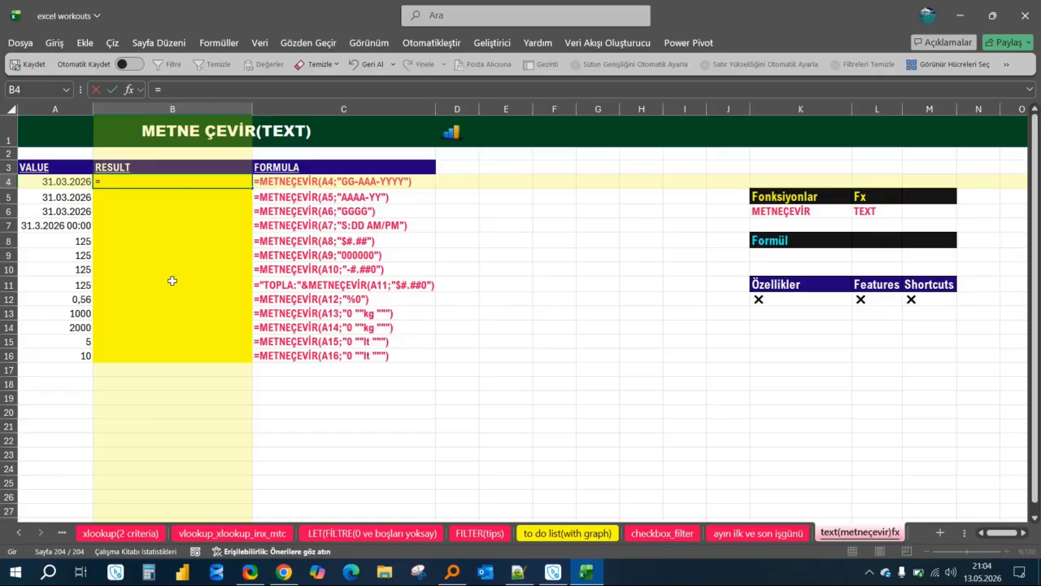
Enter =METNEÇEVİR(A4;"GG-AAA-YYYY") in B4 to convert the date in A4 to day, short month and four-digit year text
{"action": "type", "text": "=MET"}
{"action": "key", "text": "Down"}
{"action": "key", "text": "Tab"}
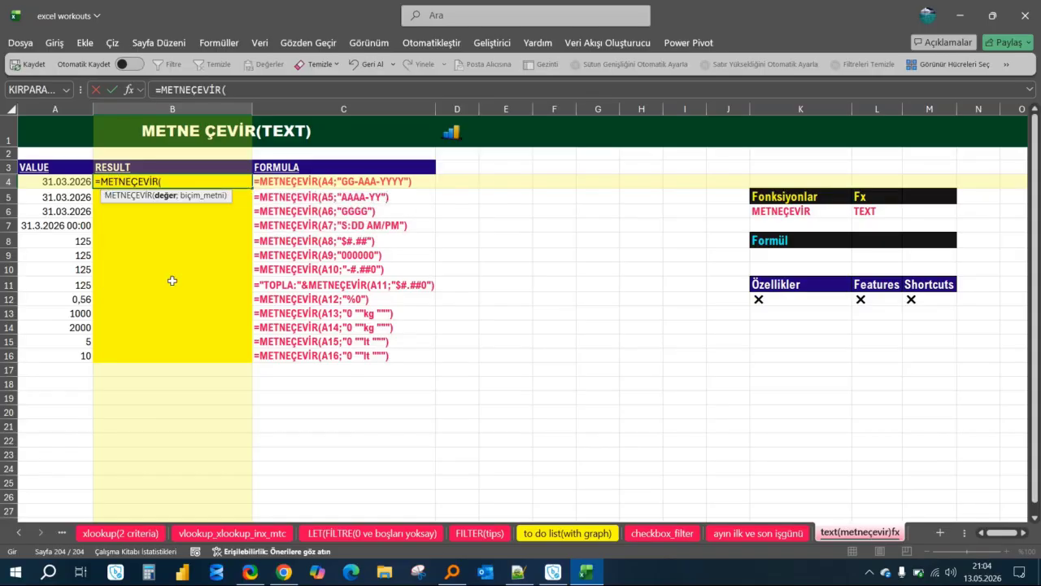
{"action": "left_click", "coordinate": [59, 180]}
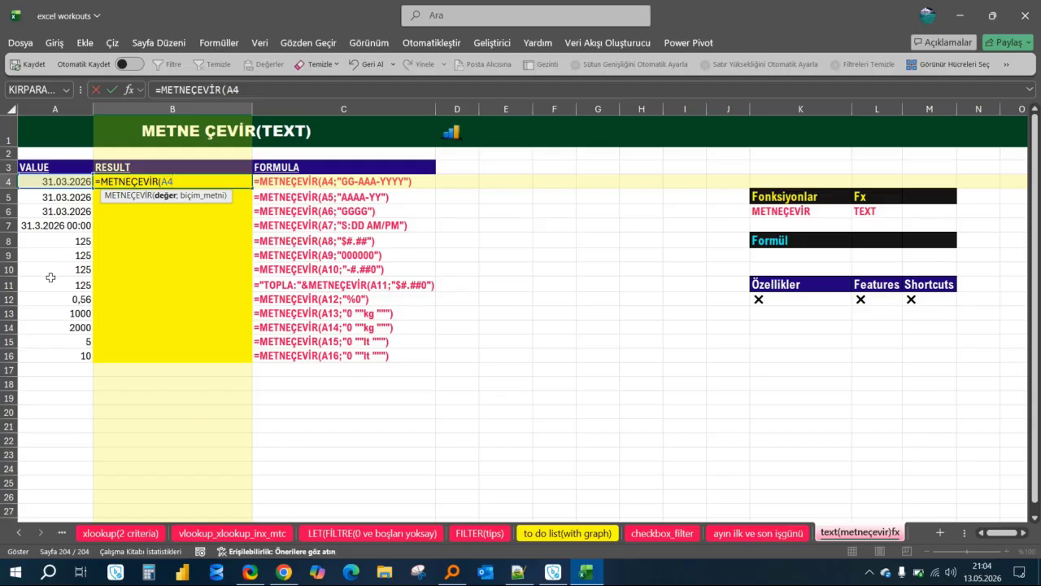
{"action": "type", "text": ";\""}
{"action": "type", "text": "GG"}
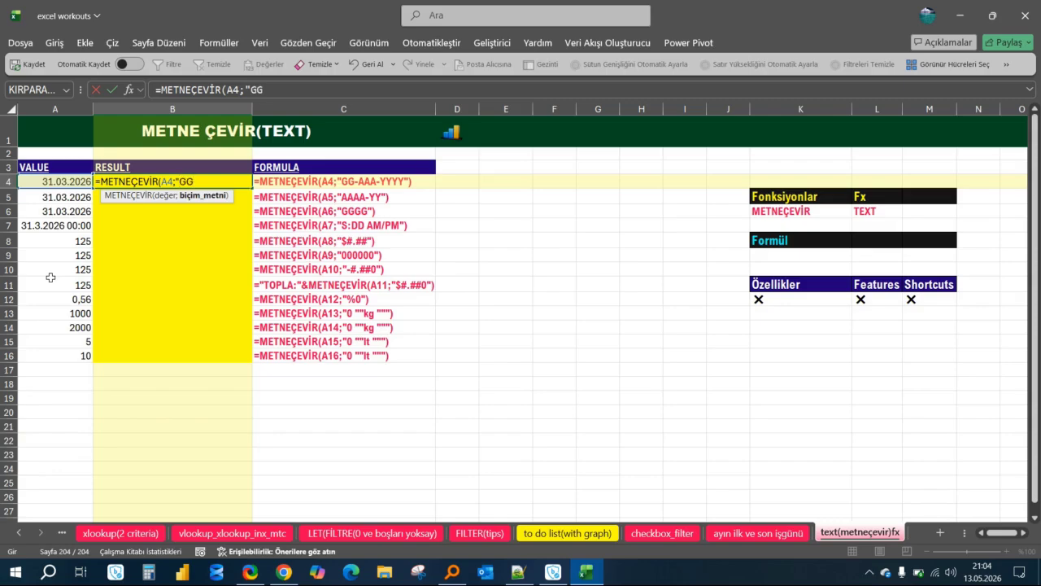
{"action": "type", "text": "-AAA-"}
{"action": "type", "text": "TTTT"}
{"action": "key", "text": "BackSpace"}
{"action": "key", "text": "BackSpace"}
{"action": "key", "text": "BackSpace"}
{"action": "key", "text": "BackSpace"}
{"action": "type", "text": "YYYY"}
{"action": "type", "text": ")"}
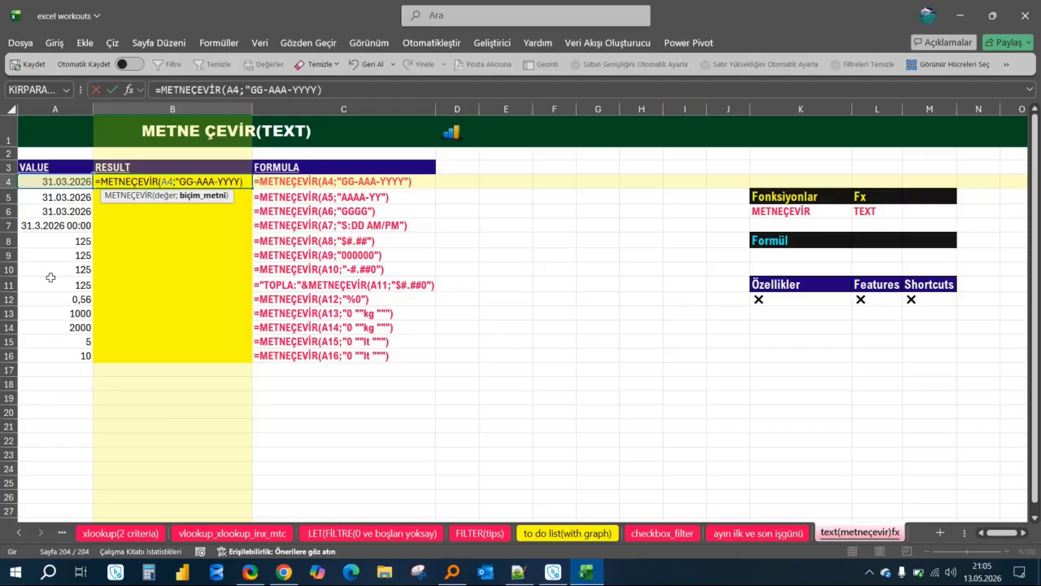
{"action": "key", "text": "BackSpace"}
{"action": "type", "text": "\")"}
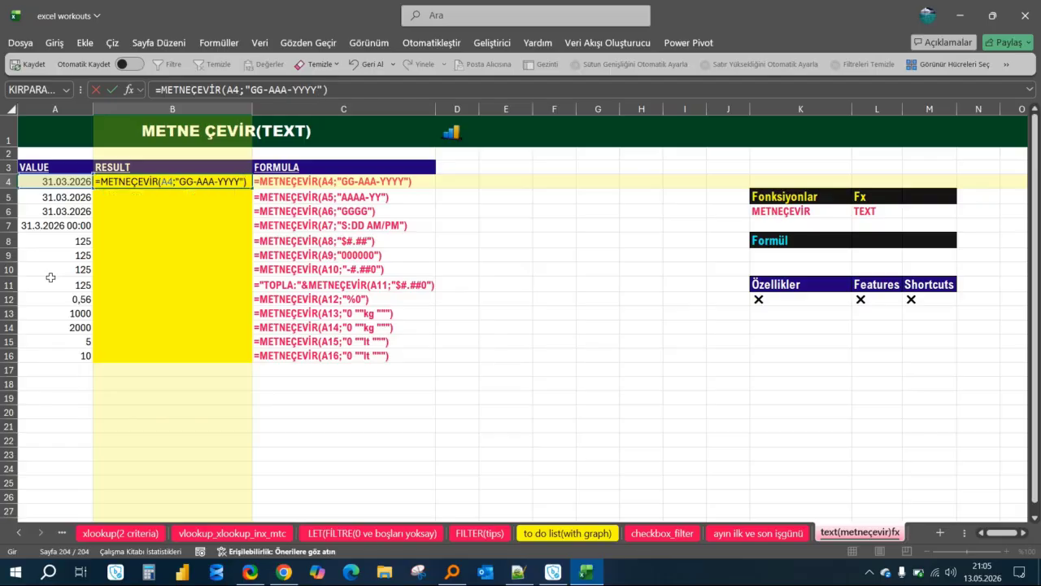
{"action": "key", "text": "Return"}
{"action": "key", "text": "Up"}
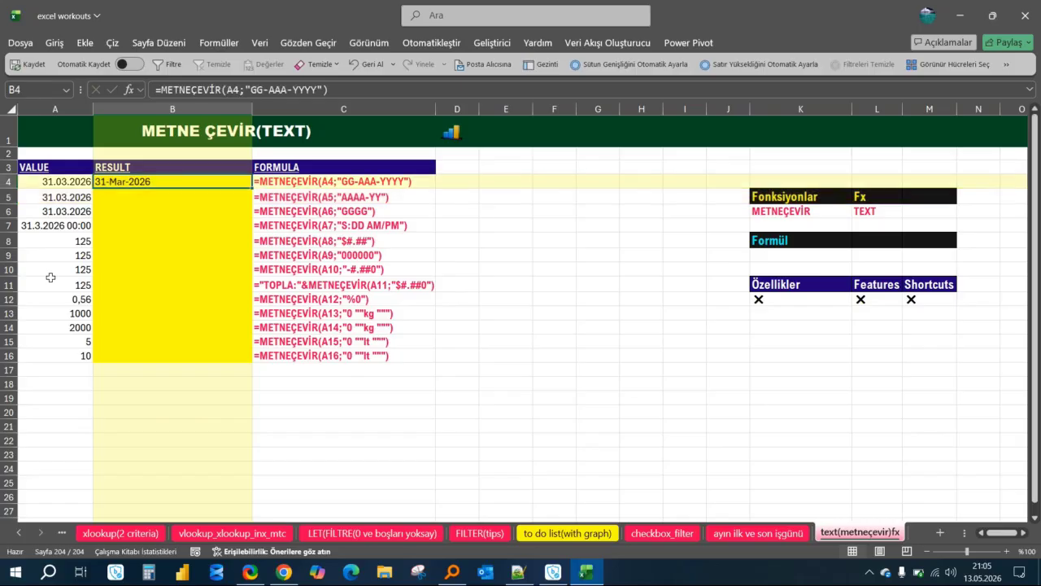
{"action": "left_click", "coordinate": [72, 184]}
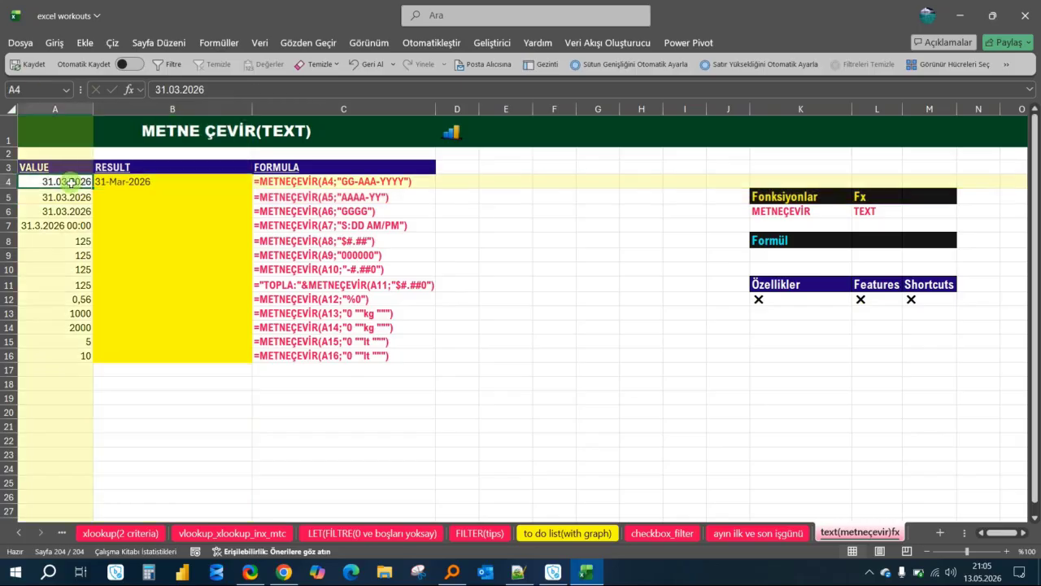
{"action": "left_click", "coordinate": [153, 183]}
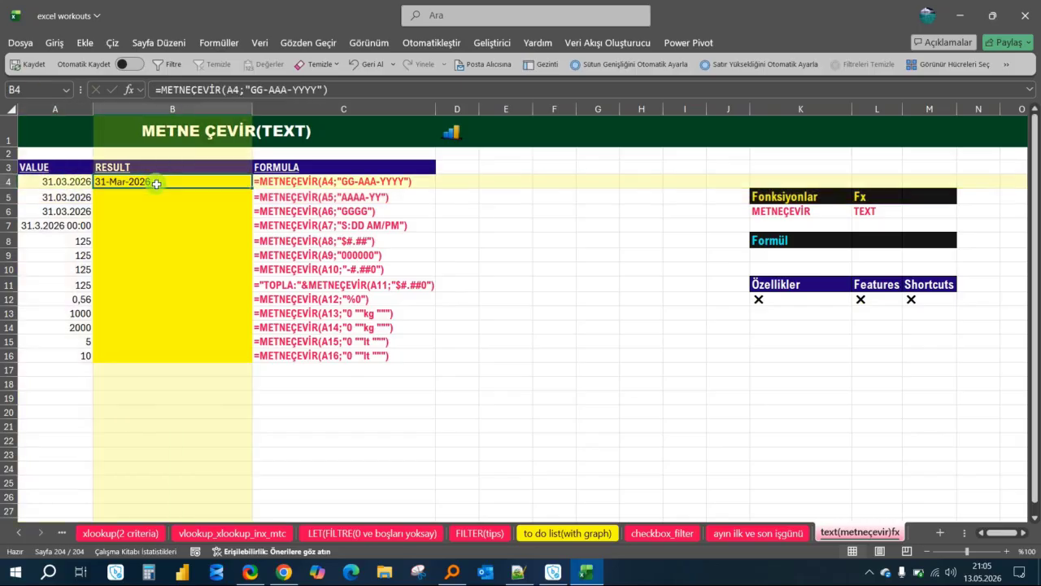
Enter =METNEÇEVİR(A5;"AAAA-YY") in B5 to convert the date in A5 to full month name and two-digit year
{"action": "left_click", "coordinate": [199, 198]}
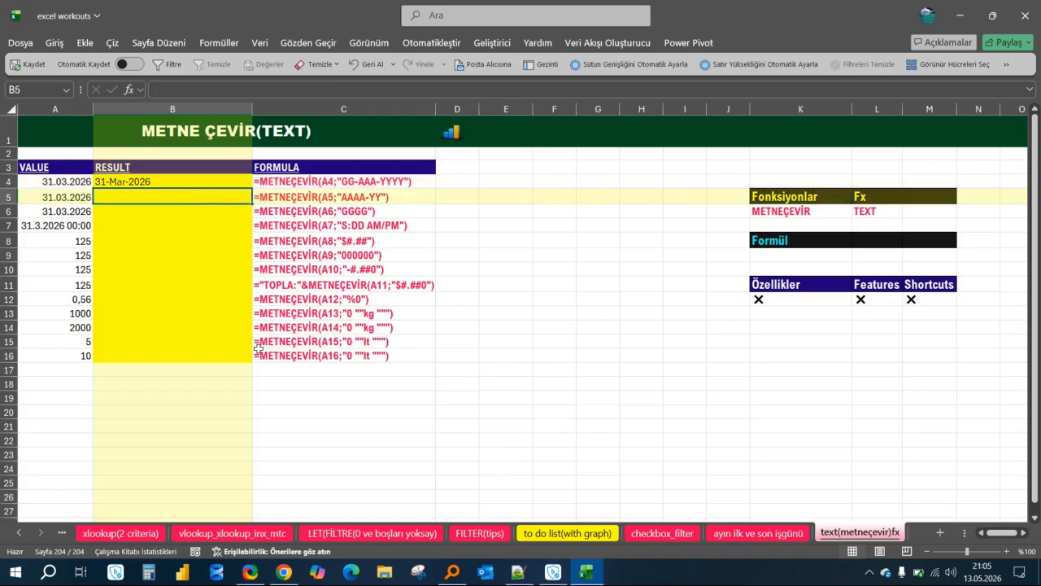
{"action": "key", "text": "Left"}
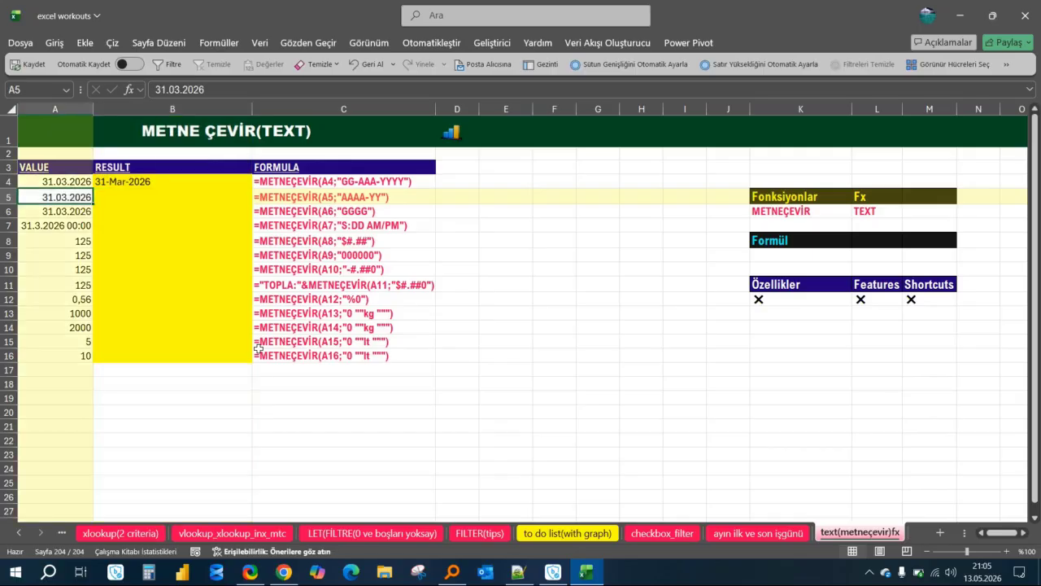
{"action": "key", "text": "Right"}
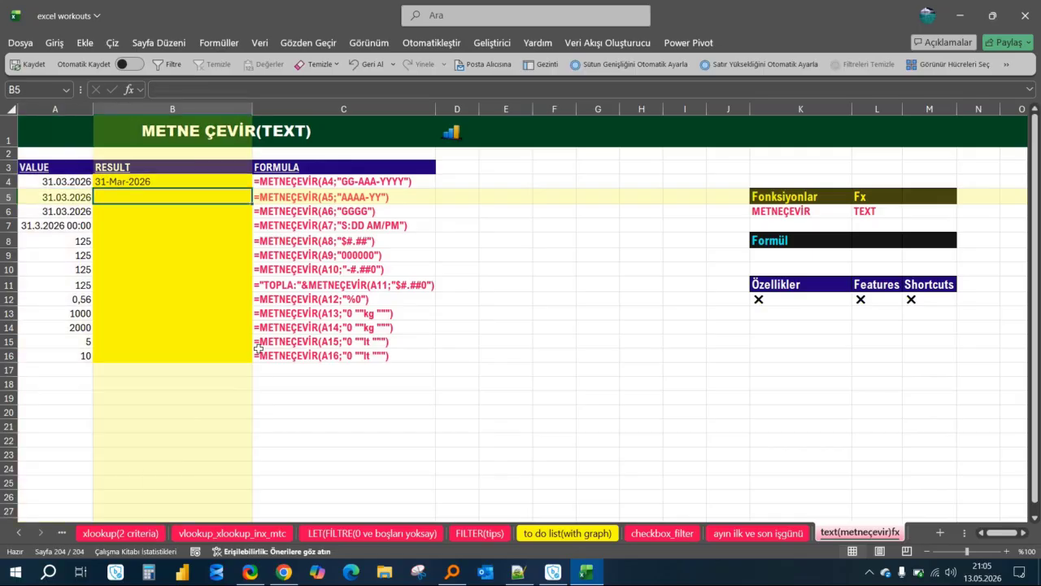
{"action": "type", "text": "=MET"}
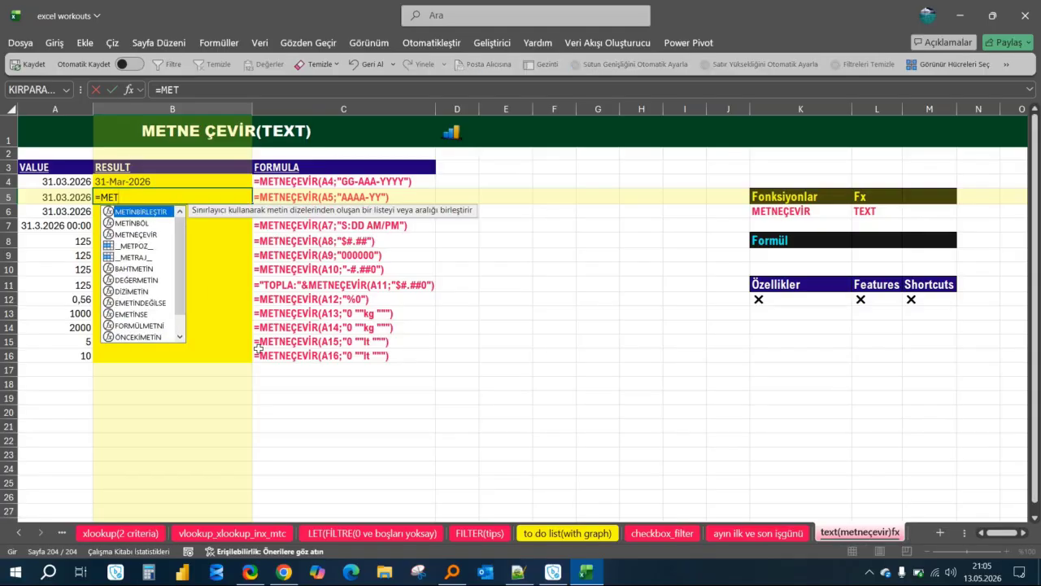
{"action": "key", "text": "Tab"}
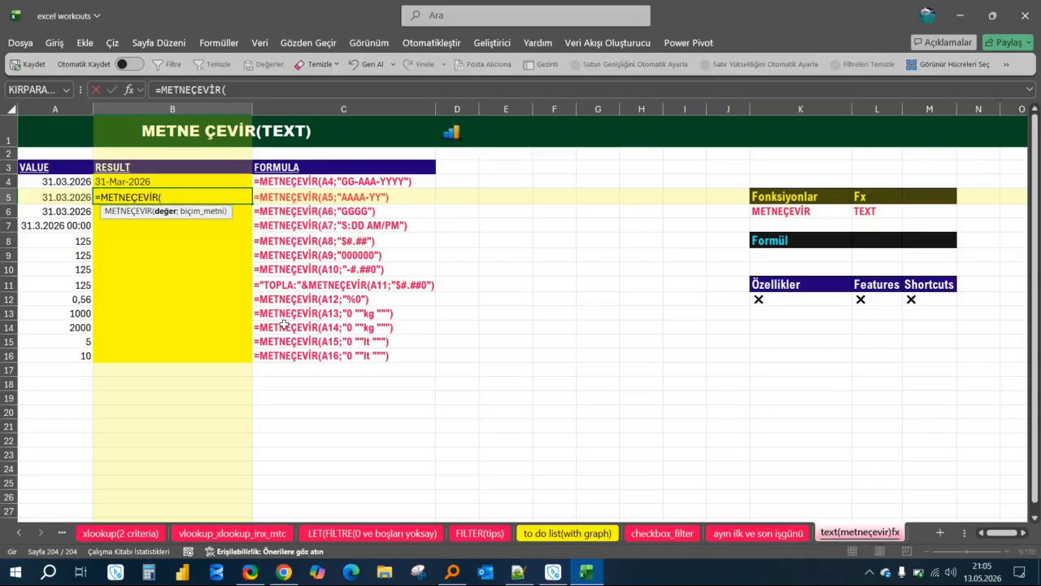
{"action": "left_click", "coordinate": [84, 197]}
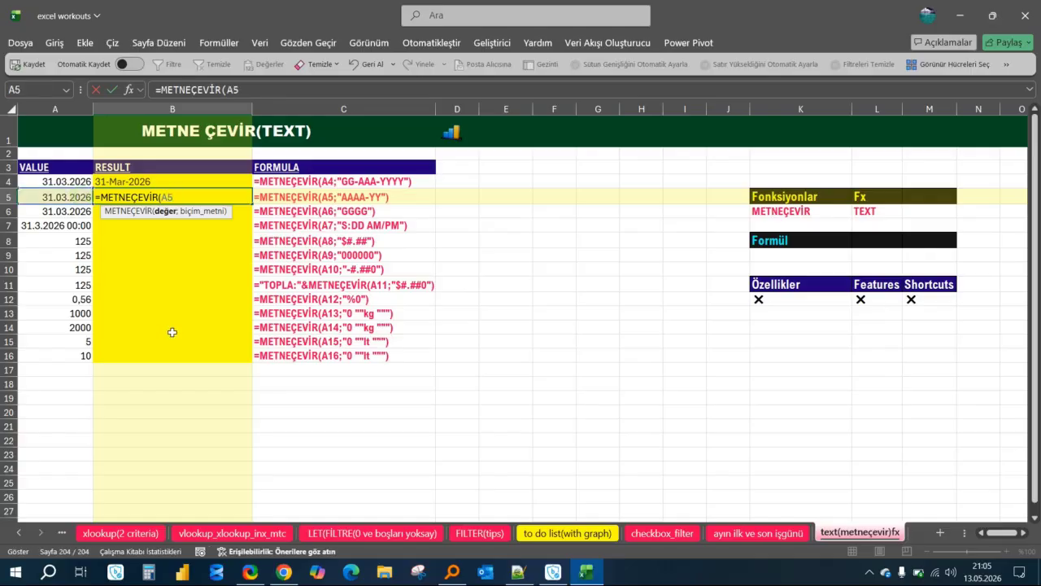
{"action": "type", "text": ";\""}
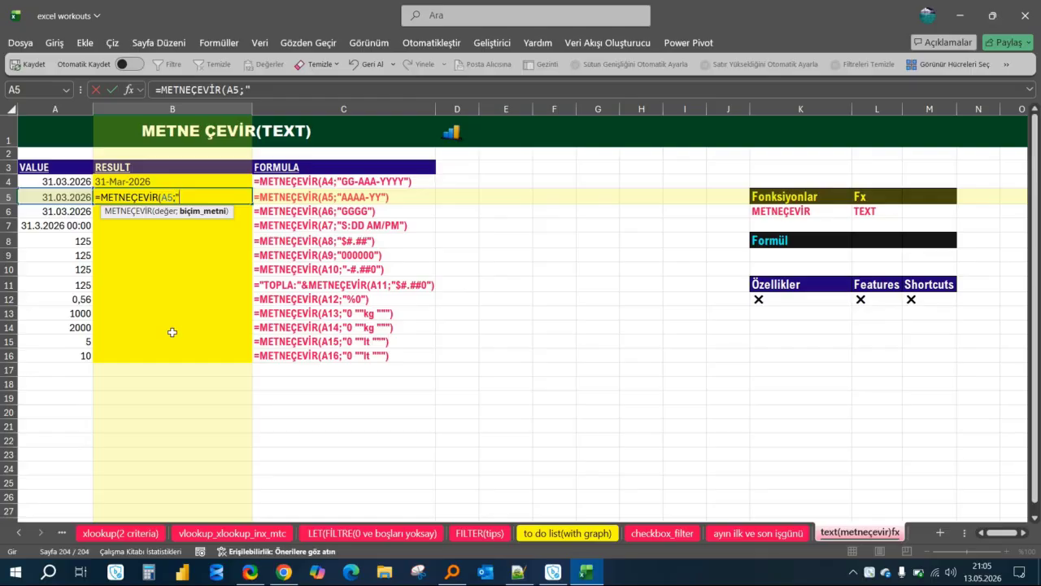
{"action": "type", "text": "AAAA-YY\""}
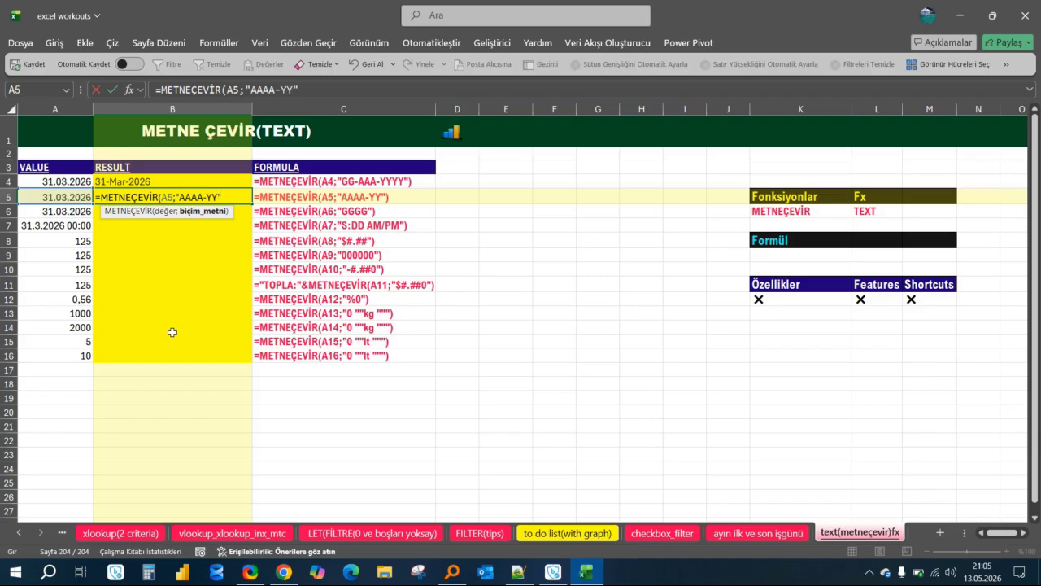
{"action": "type", "text": ")"}
{"action": "key", "text": "Return"}
{"action": "key", "text": "Up"}
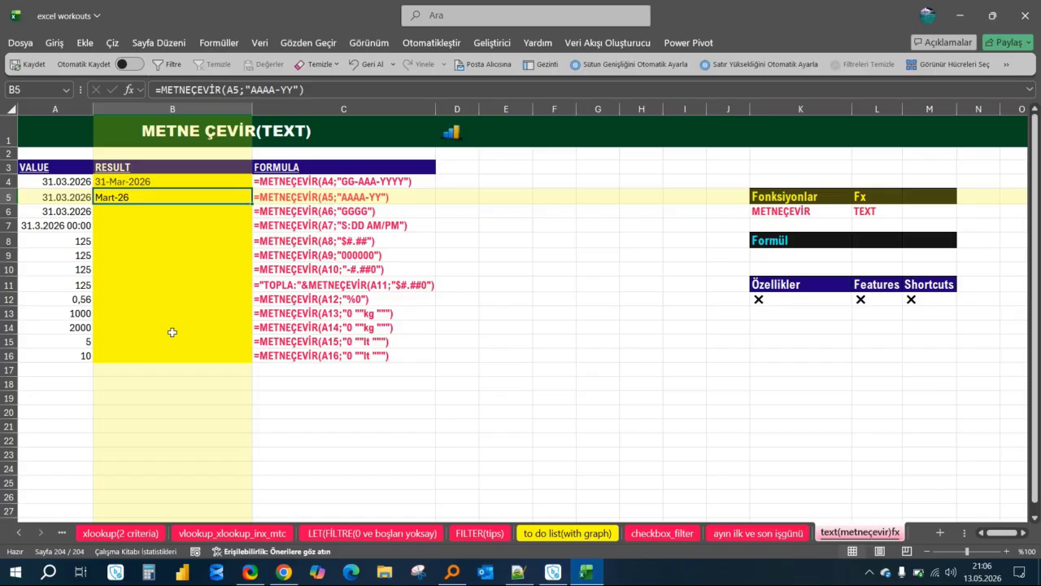
Enter =METNEÇEVİR(A6;"GGGG") in B6 to convert the date in A6 to its full weekday name
{"action": "left_click", "coordinate": [164, 208]}
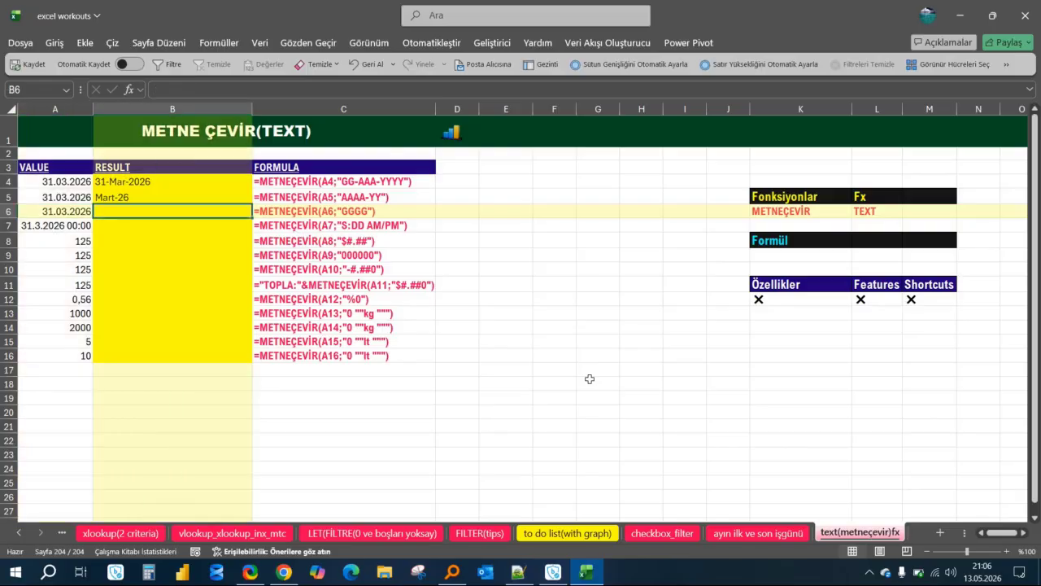
{"action": "type", "text": "="}
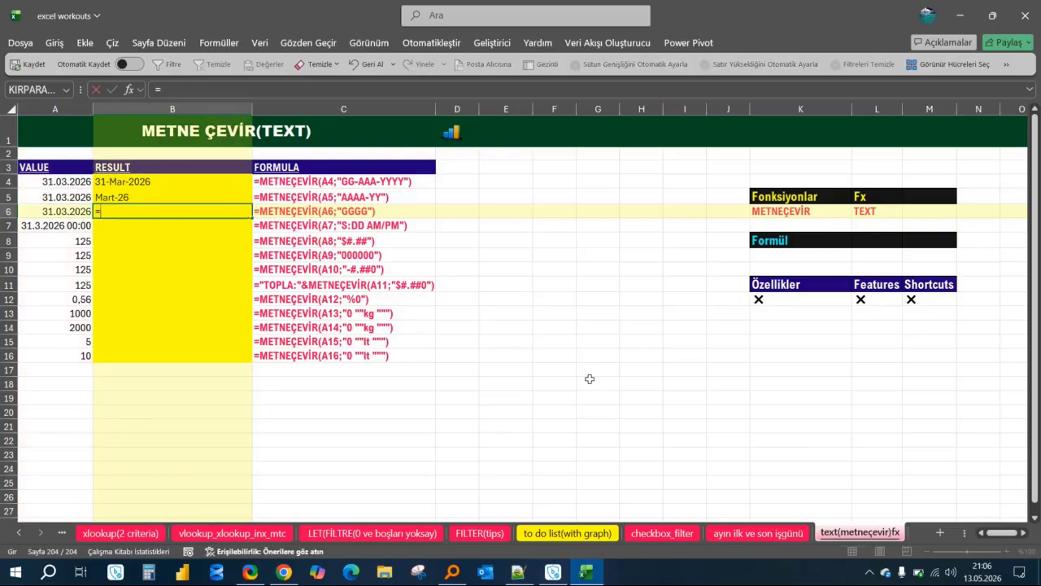
{"action": "type", "text": "METNE"}
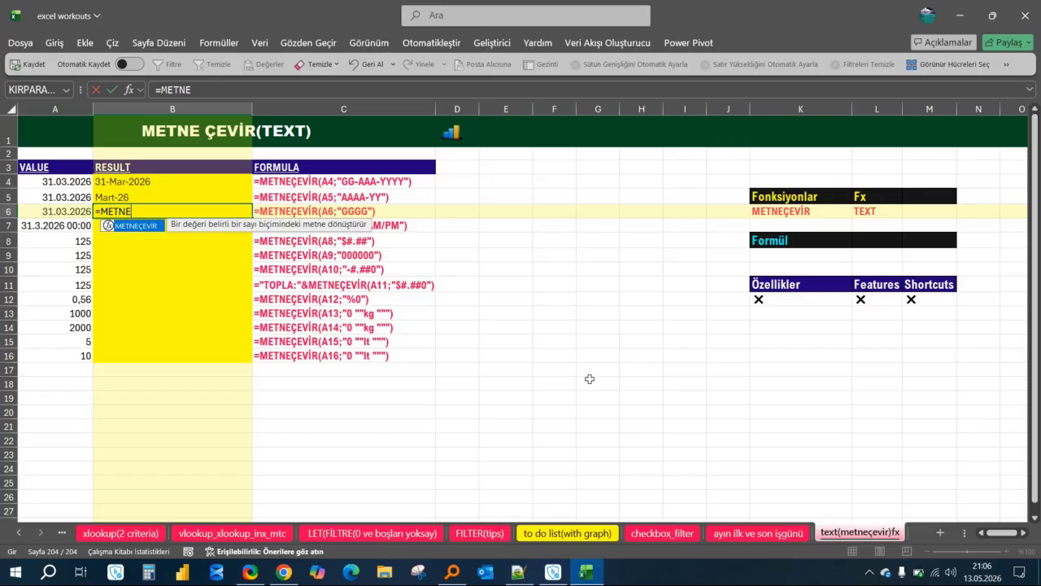
{"action": "key", "text": "Tab"}
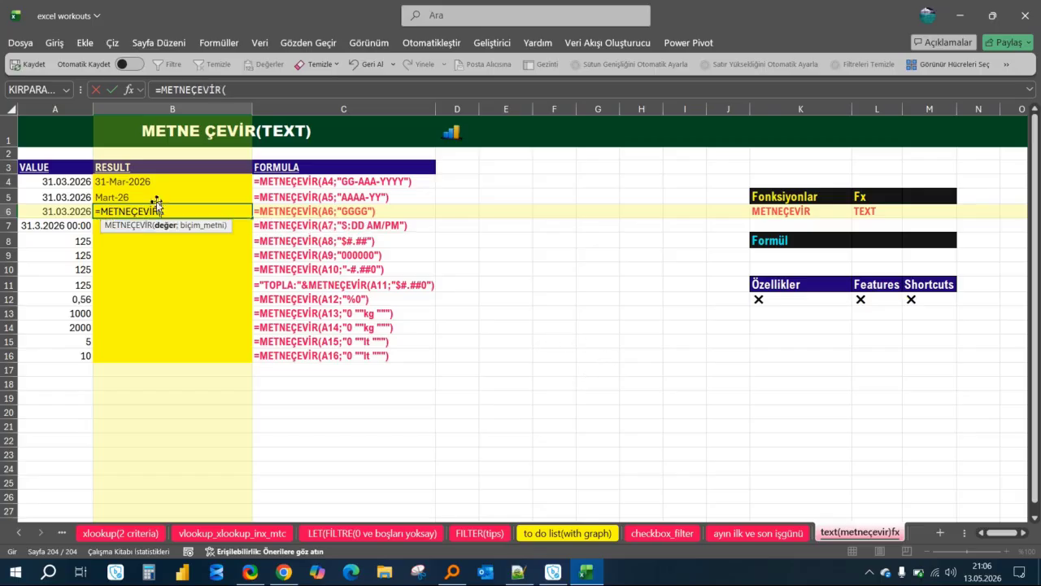
{"action": "left_click", "coordinate": [62, 210]}
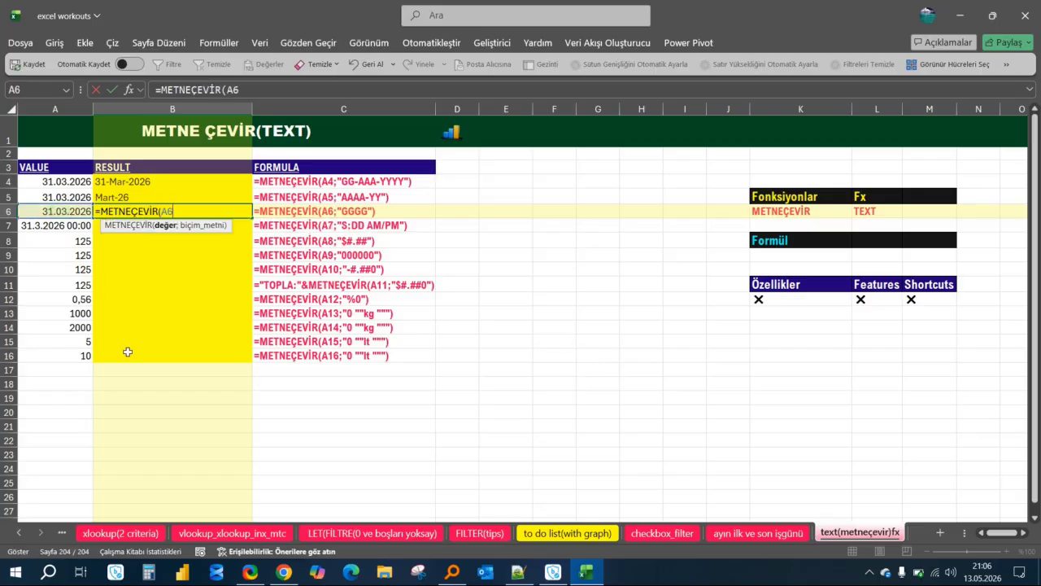
{"action": "type", "text": ";\"G"}
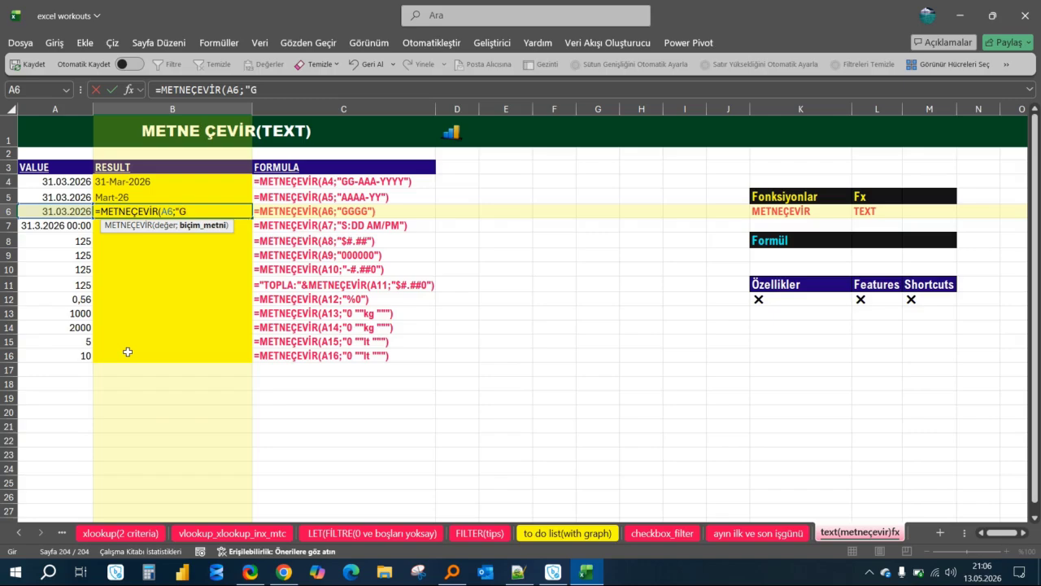
{"action": "type", "text": "GGG\")"}
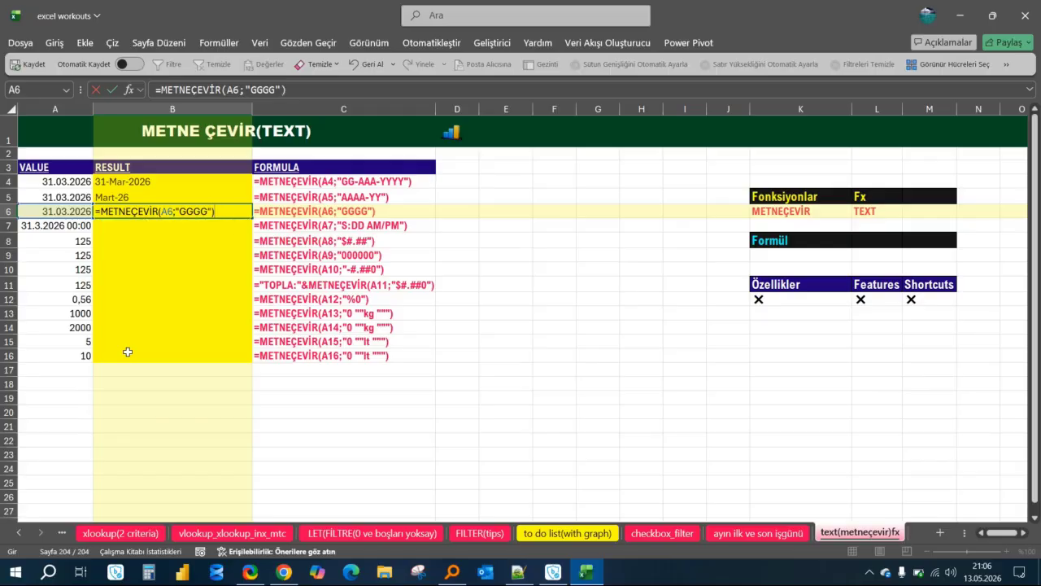
{"action": "key", "text": "Return"}
{"action": "key", "text": "Left"}
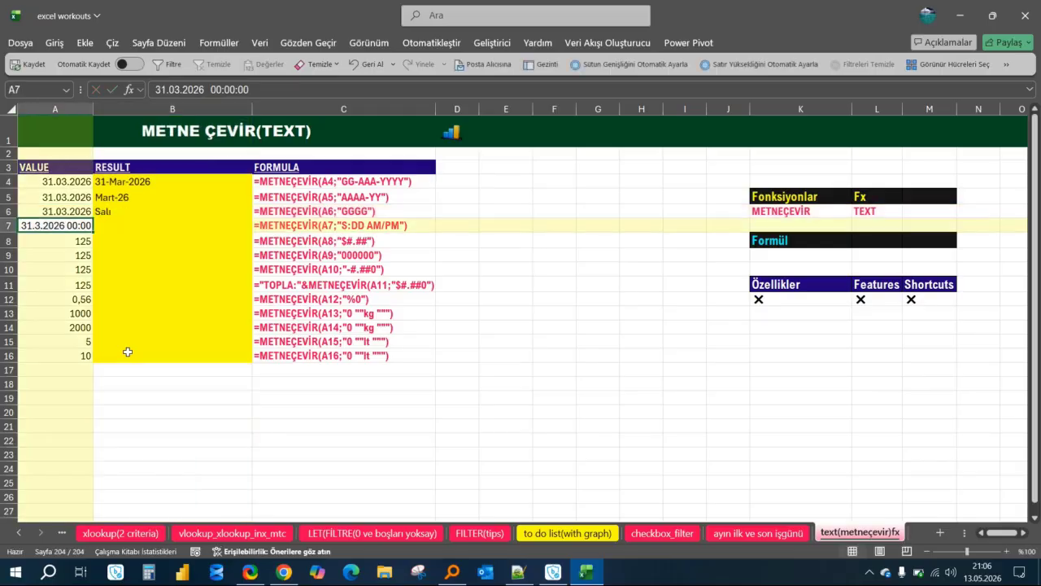
{"action": "key", "text": "Up"}
{"action": "key", "text": "Right"}
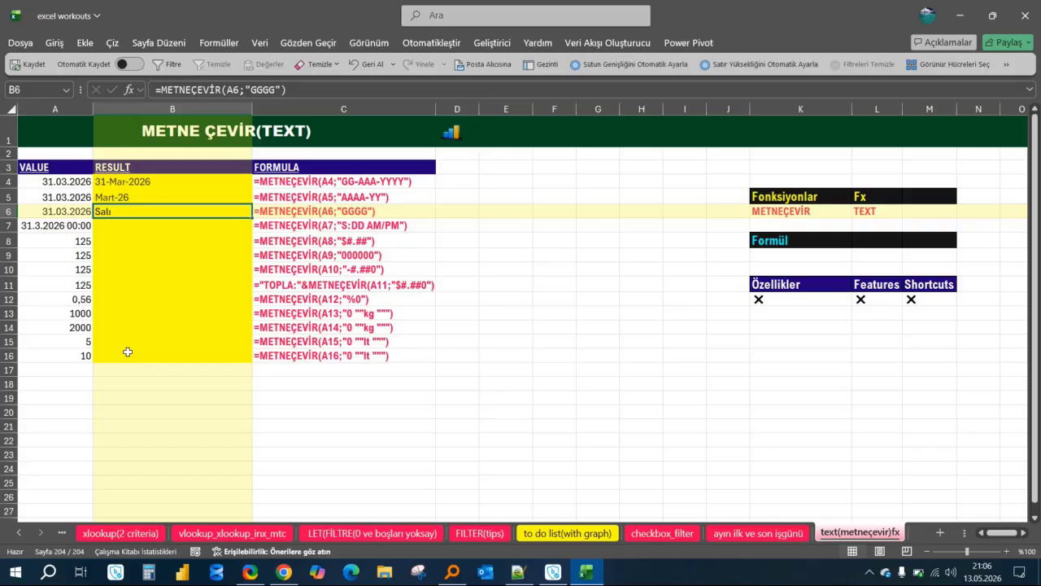
Check the weekday of 31 March 2026 in the system calendar, and return to the worksheet at cell B7
{"action": "left_click", "coordinate": [985, 575]}
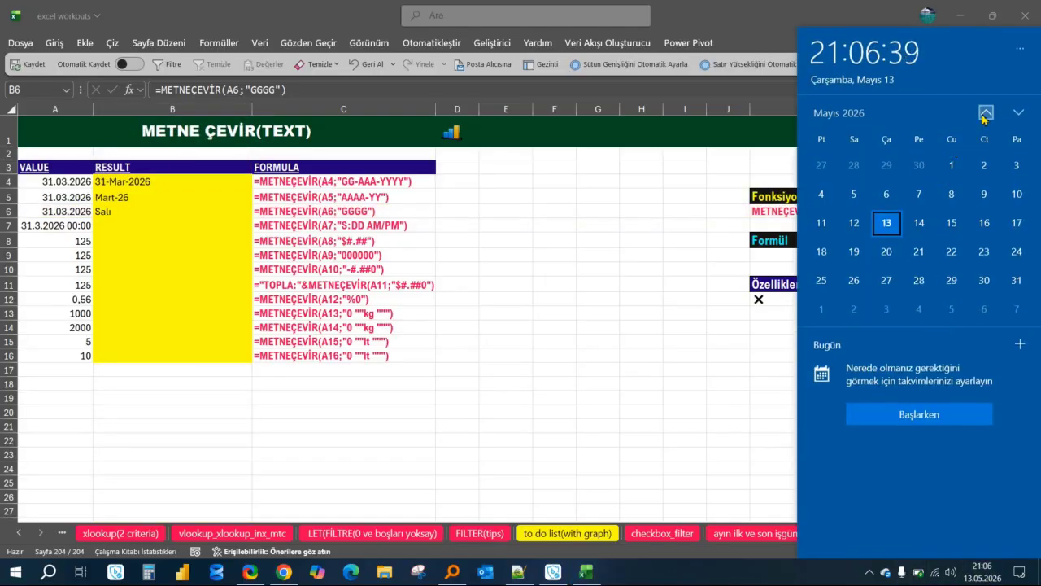
{"action": "left_click", "coordinate": [985, 114]}
{"action": "left_click", "coordinate": [985, 114]}
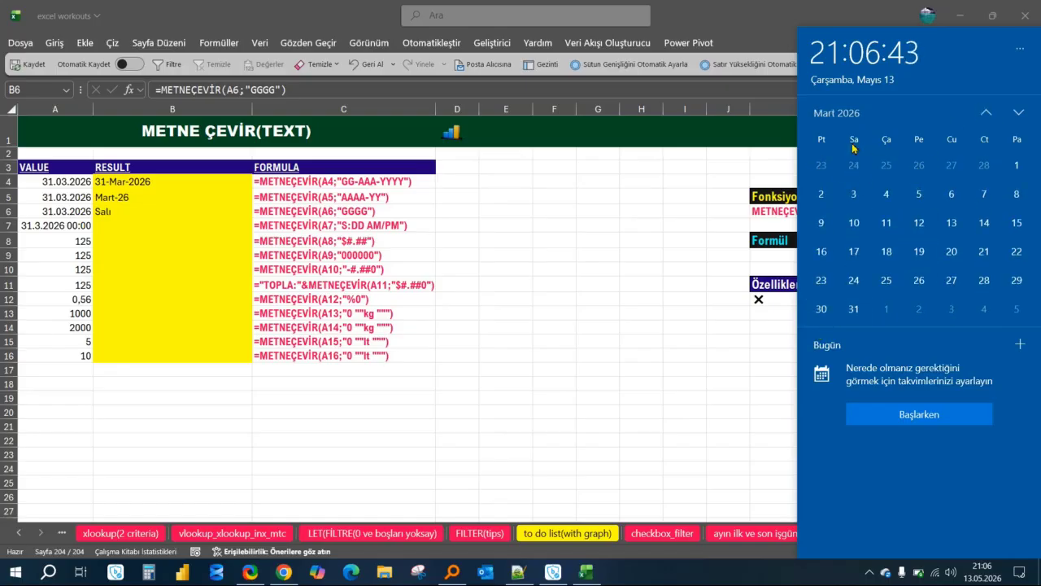
{"action": "left_click", "coordinate": [167, 227]}
{"action": "left_click", "coordinate": [170, 223]}
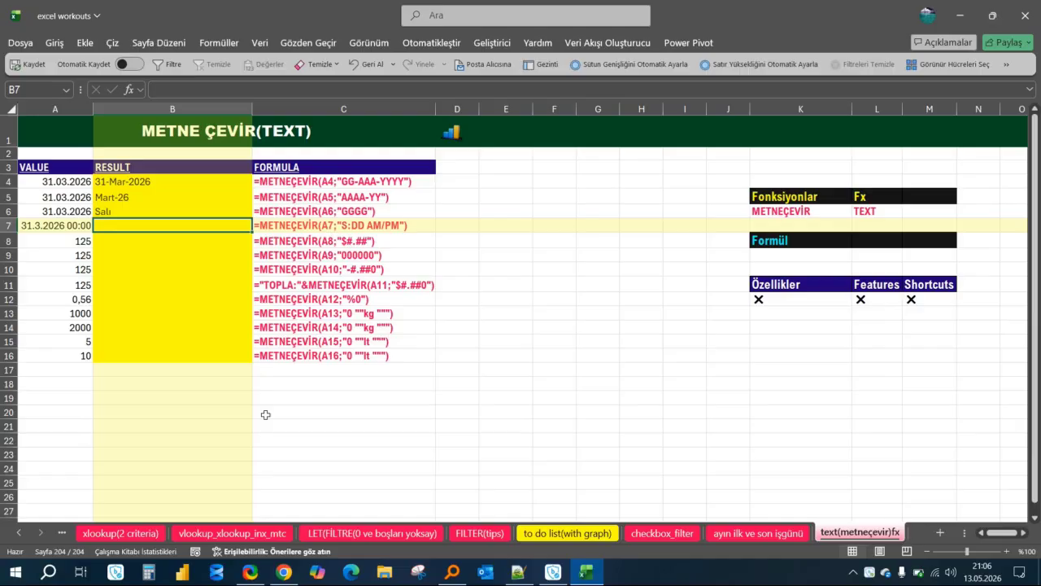
Enter =METNEÇEVİR(A8;"$#.##") in B8 to convert the number in A8 to text with a dollar sign
{"action": "key", "text": "Down"}
{"action": "key", "text": "Right"}
{"action": "key", "text": "Left"}
{"action": "key", "text": "Right"}
{"action": "key", "text": "Left"}
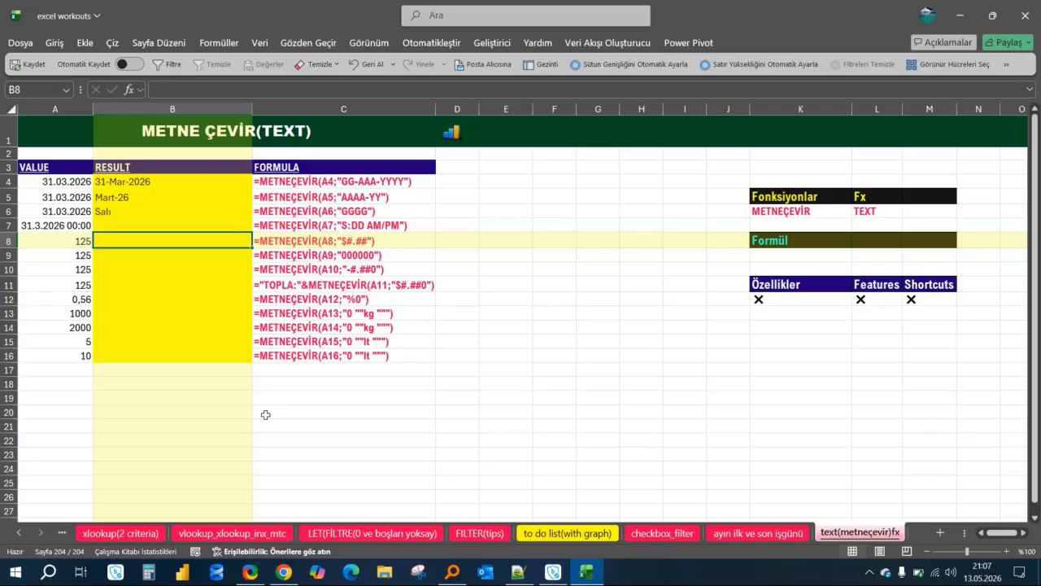
{"action": "key", "text": "Left"}
{"action": "key", "text": "Right"}
{"action": "type", "text": "=METNEÇEVİR("}
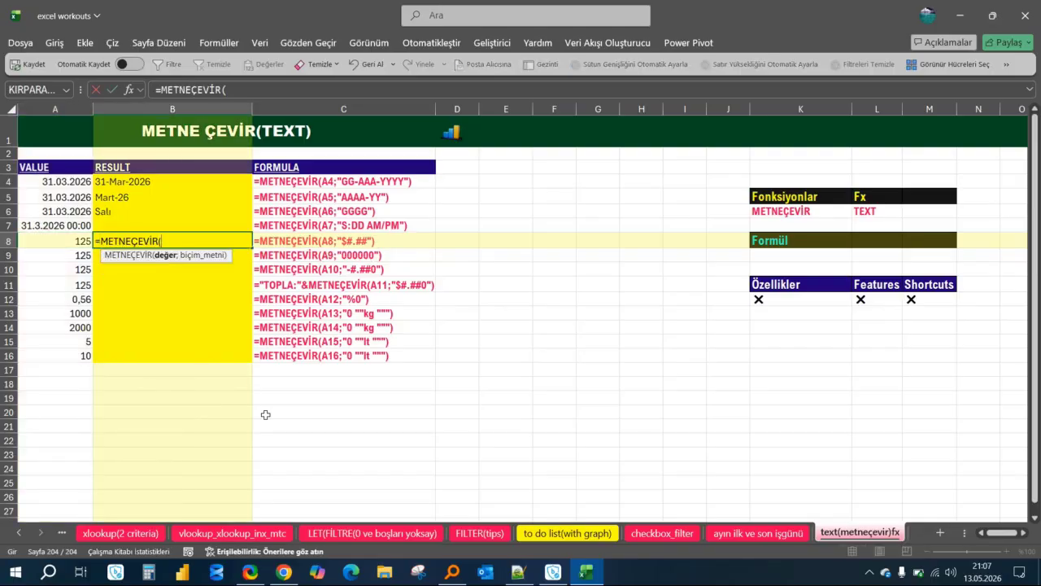
{"action": "key", "text": "Left"}
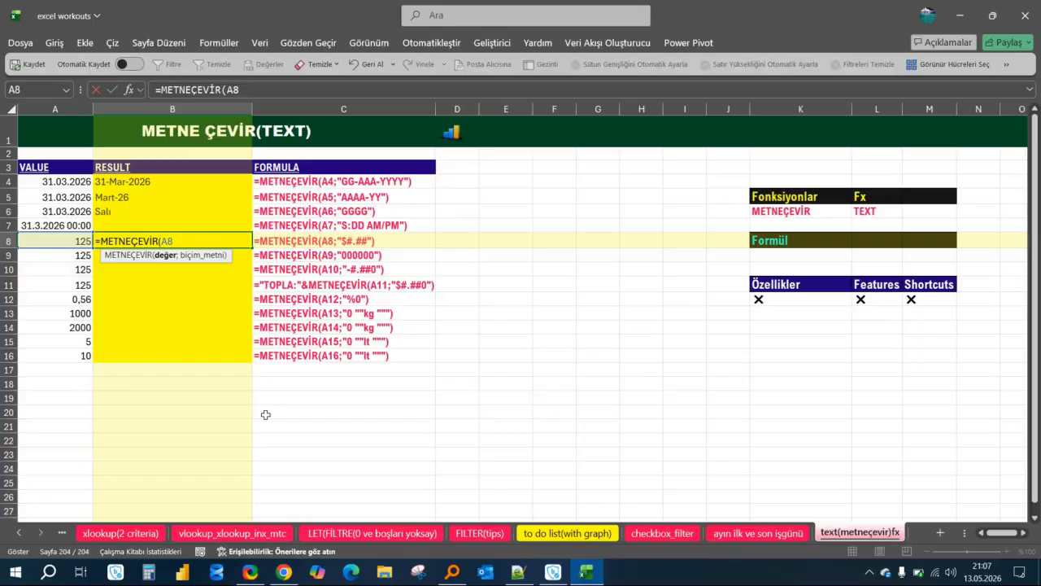
{"action": "type", "text": ";\"$"}
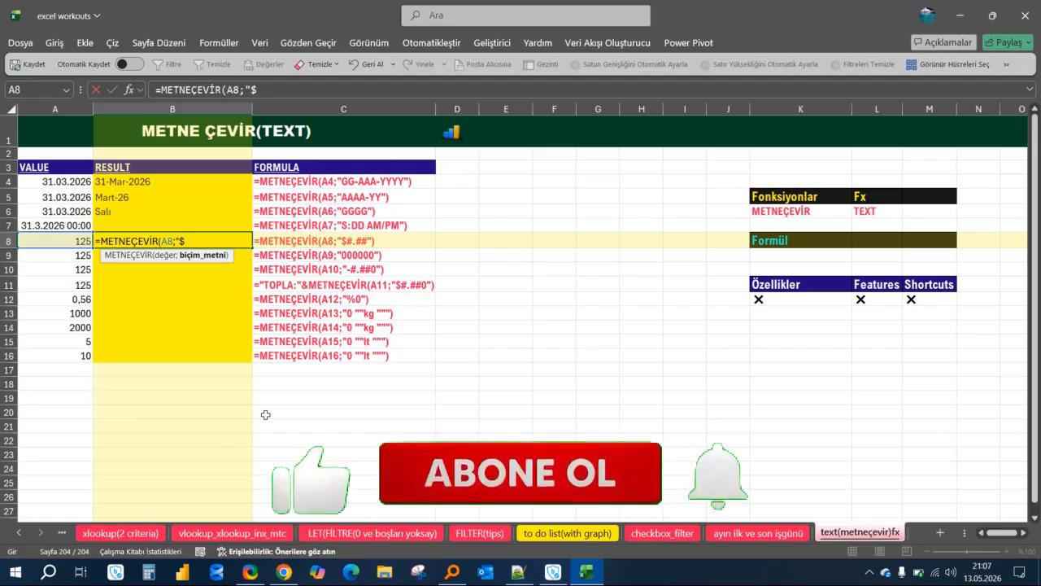
{"action": "type", "text": "#."}
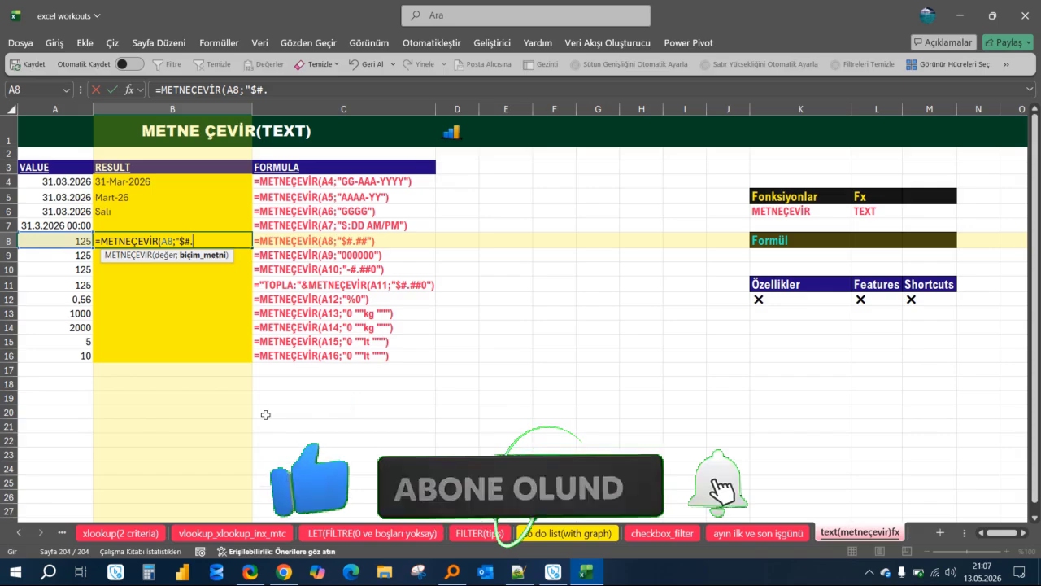
{"action": "type", "text": "##"}
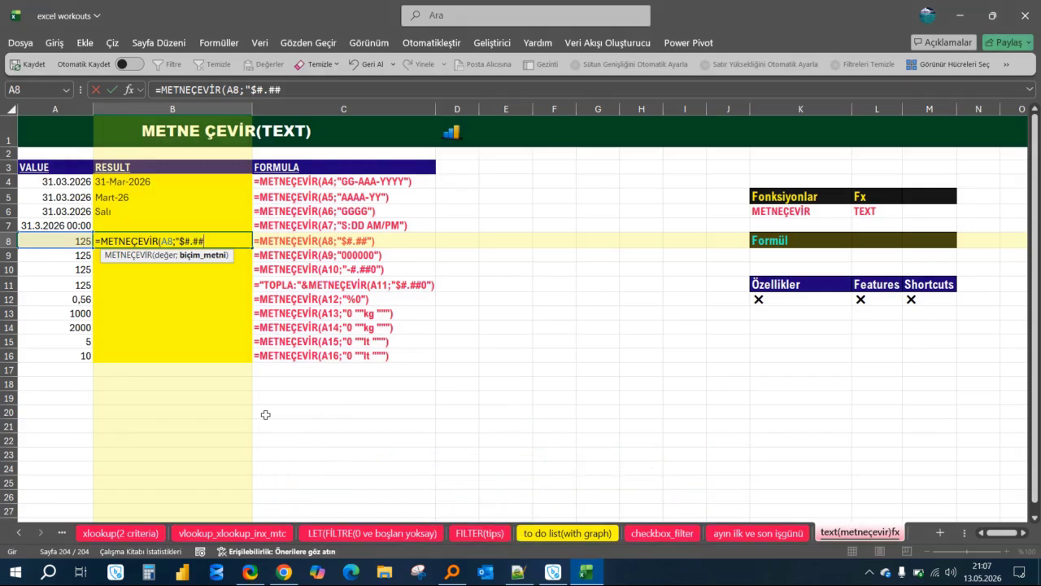
{"action": "type", "text": "\")"}
{"action": "key", "text": "Return"}
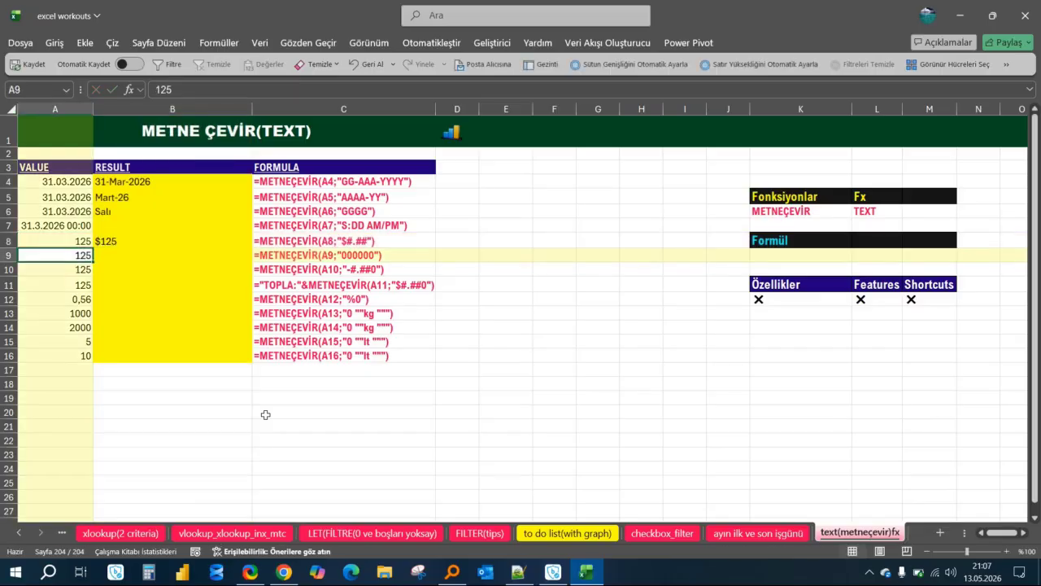
Replace the dollar sign with € in the format text of the B8 formula, giving =METNEÇEVİR(A8;"€#.##")
{"action": "key", "text": "Up"}
{"action": "key", "text": "Right"}
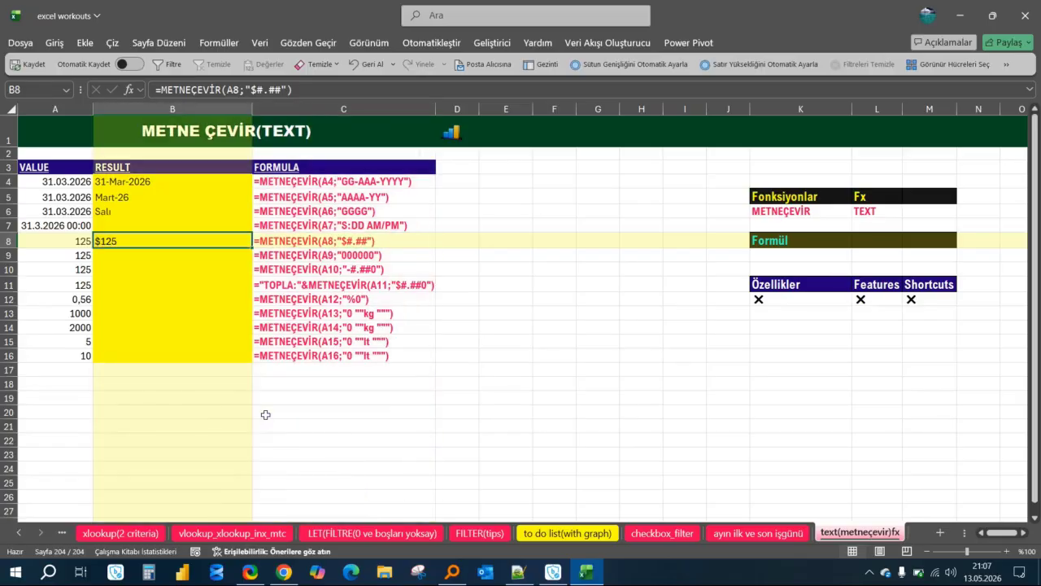
{"action": "key", "text": "F2"}
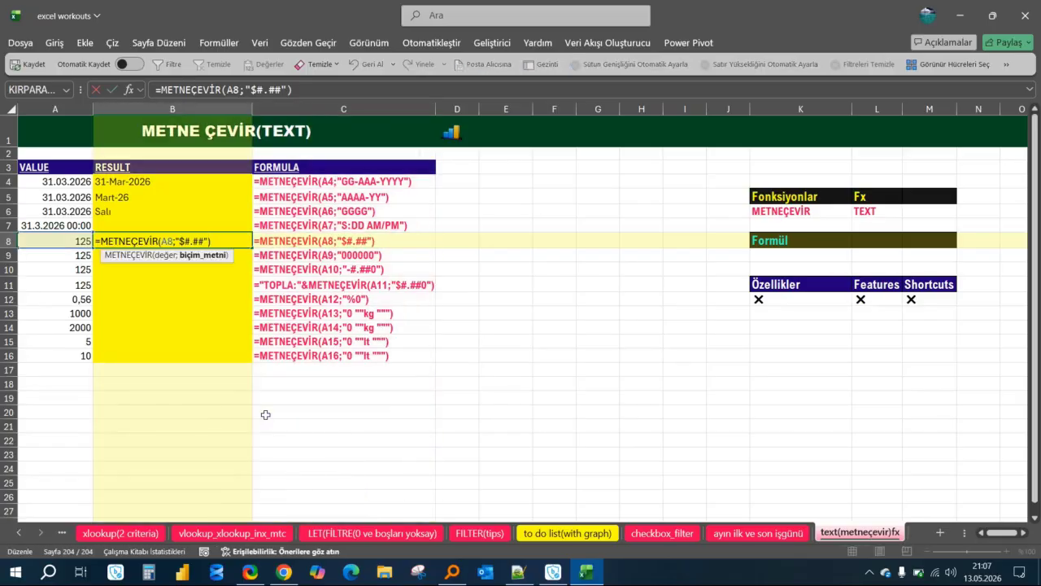
{"action": "key", "text": "Left"}
{"action": "key", "text": "Left"}
{"action": "key", "text": "Left"}
{"action": "key", "text": "Left"}
{"action": "key", "text": "Left"}
{"action": "key", "text": "Left"}
{"action": "key", "text": "BackSpace"}
{"action": "type", "text": "€"}
{"action": "key", "text": "Return"}
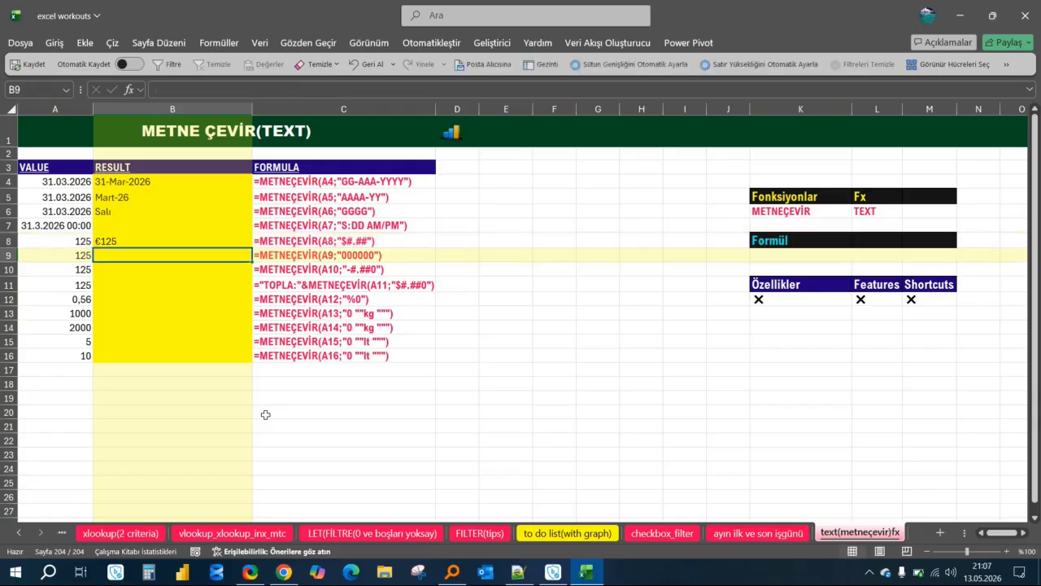
{"action": "key", "text": "Up"}
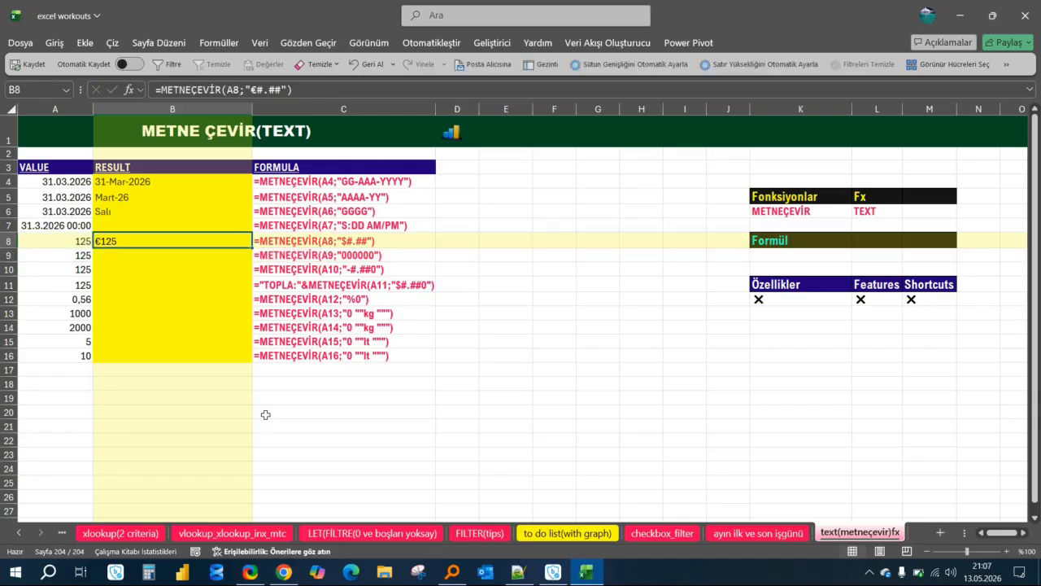
{"action": "key", "text": "F2"}
{"action": "key", "text": "Left"}
{"action": "key", "text": "Left"}
{"action": "key", "text": "Left"}
{"action": "key", "text": "Left"}
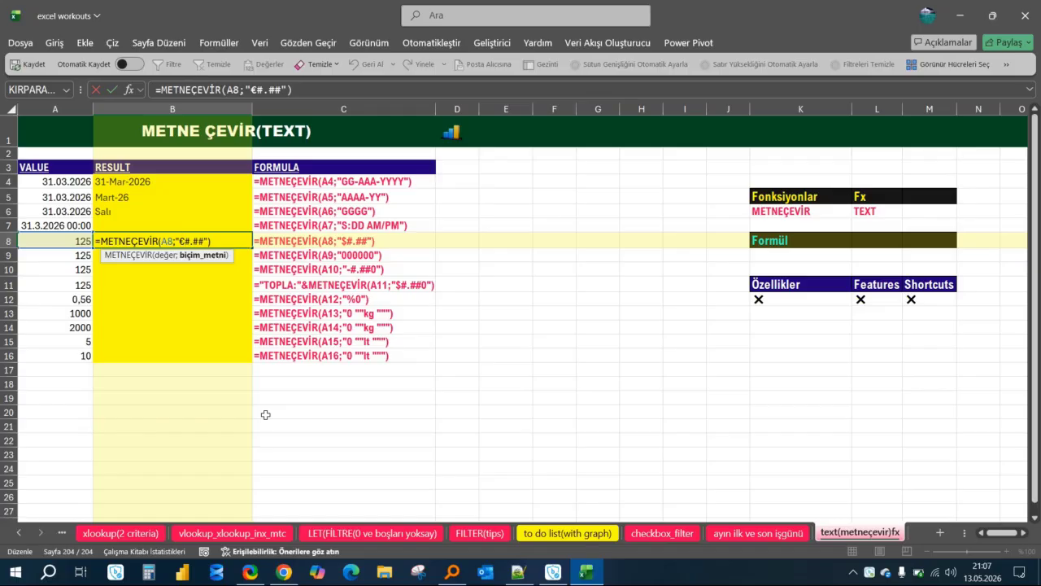
{"action": "key", "text": "Escape"}
Enter =METNEÇEVİR(A9;"000000") in B9 to convert the number in A9 to six-digit text with leading zeros
{"action": "key", "text": "Down"}
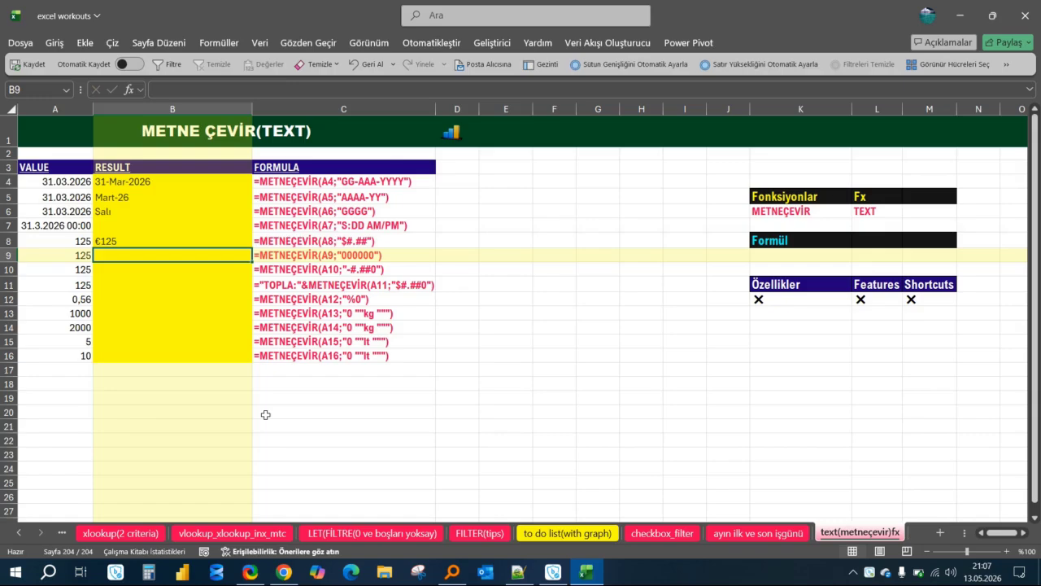
{"action": "key", "text": "Left"}
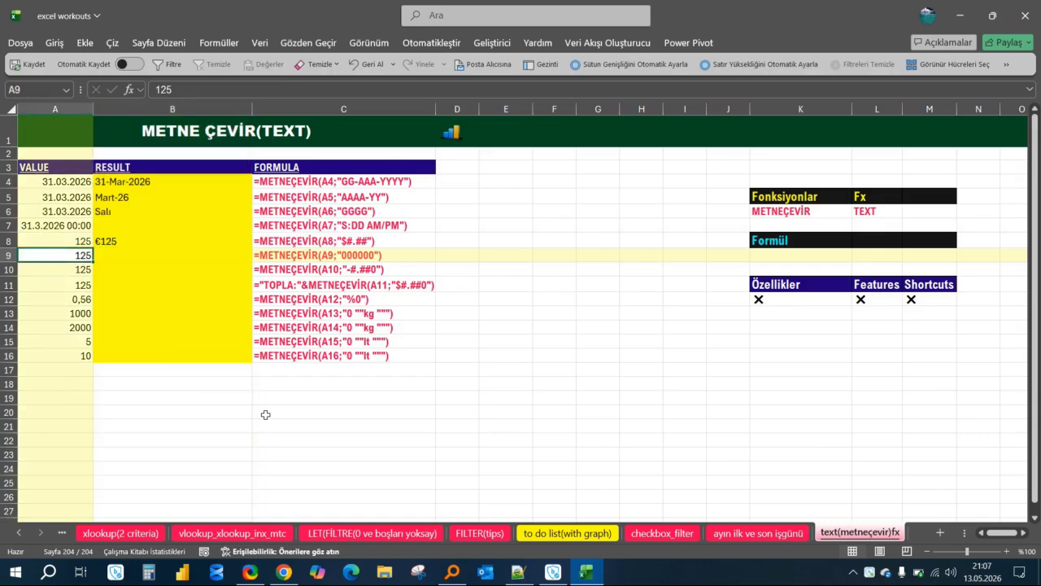
{"action": "key", "text": "Right"}
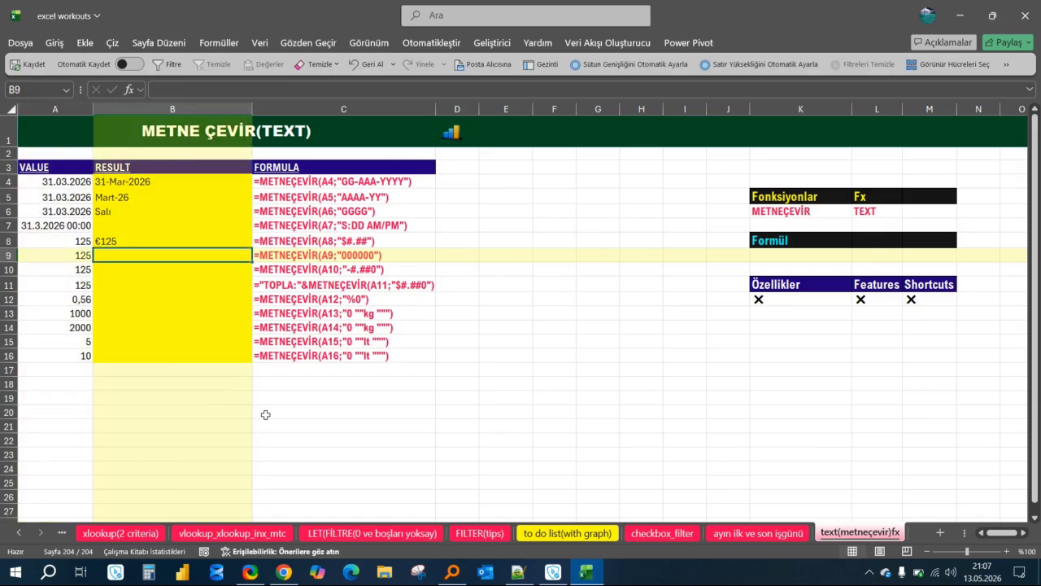
{"action": "key", "text": "Left"}
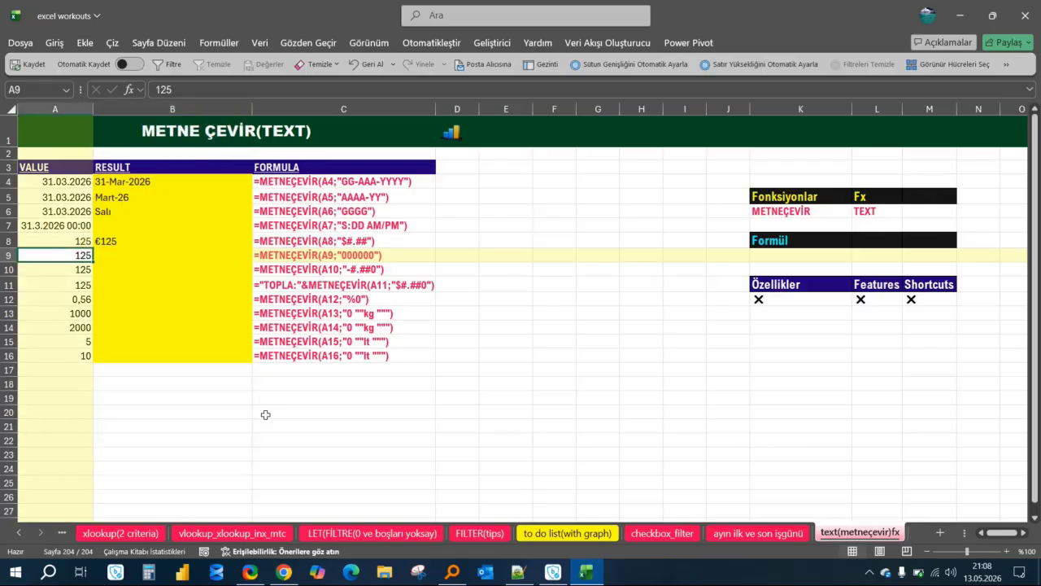
{"action": "key", "text": "Right"}
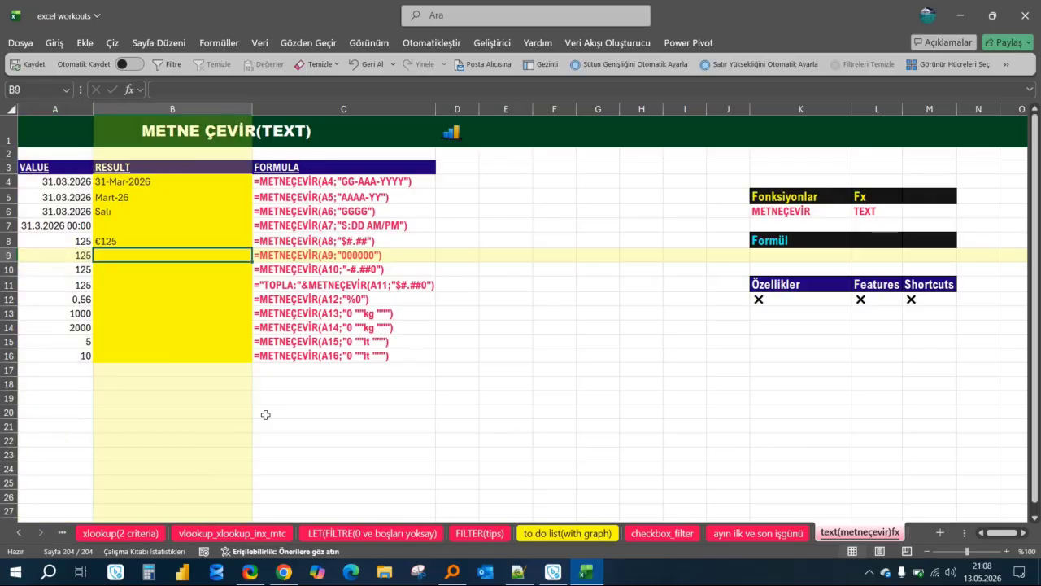
{"action": "type", "text": "="}
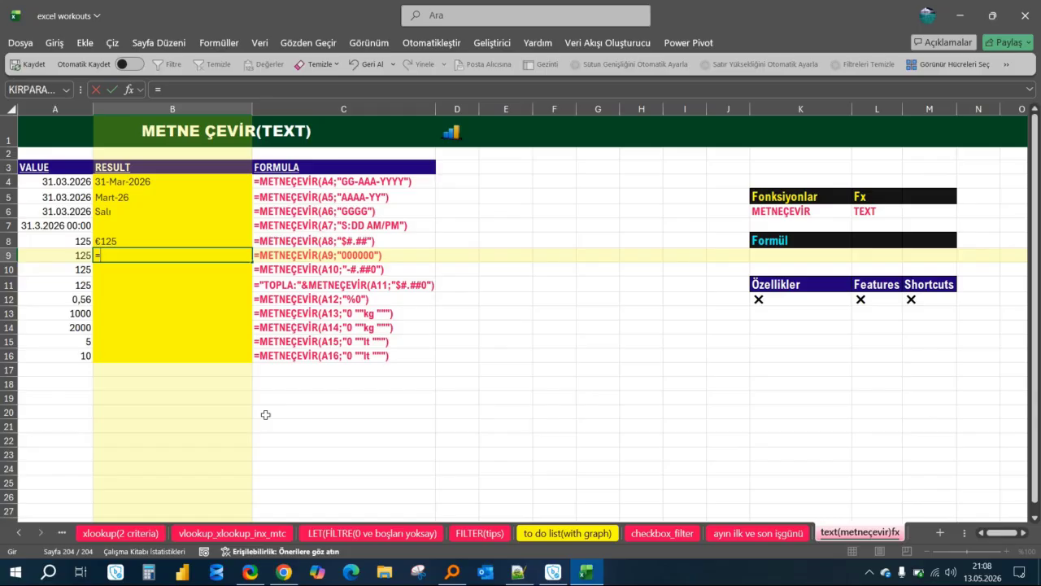
{"action": "type", "text": "METNE"}
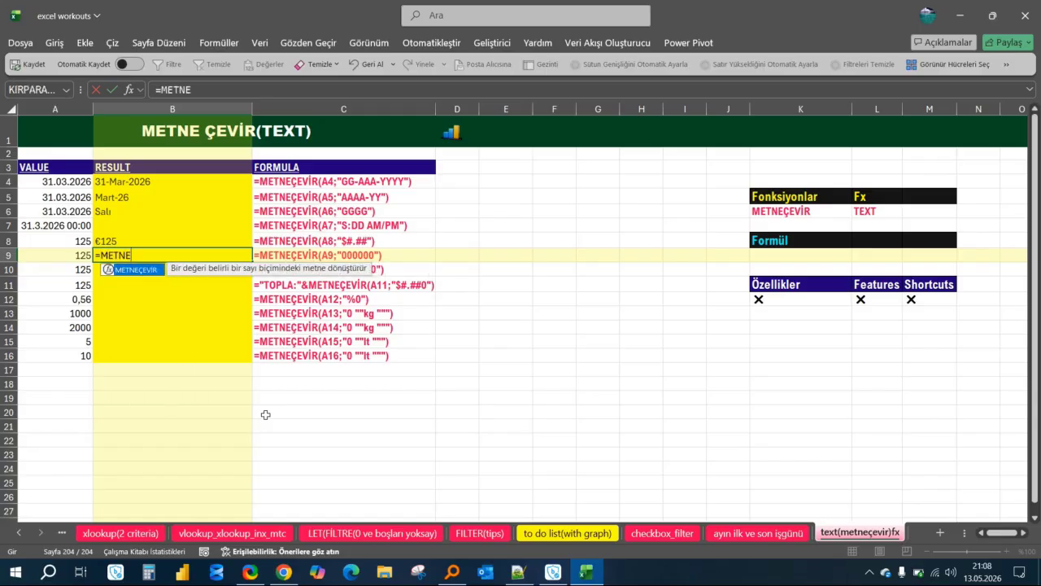
{"action": "key", "text": "Tab"}
{"action": "key", "text": "Left"}
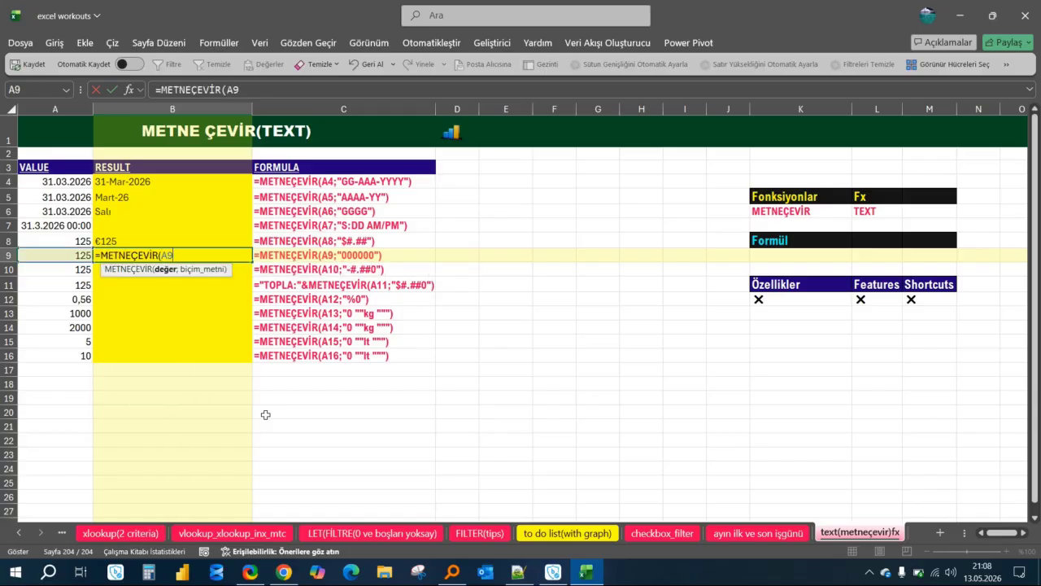
{"action": "type", "text": ";\"000000"}
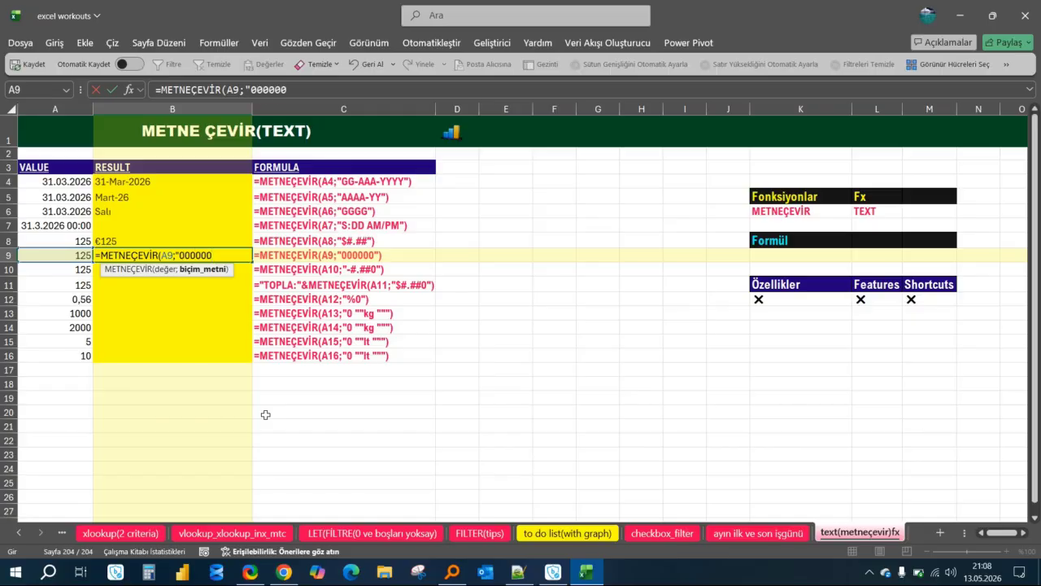
{"action": "type", "text": "\")"}
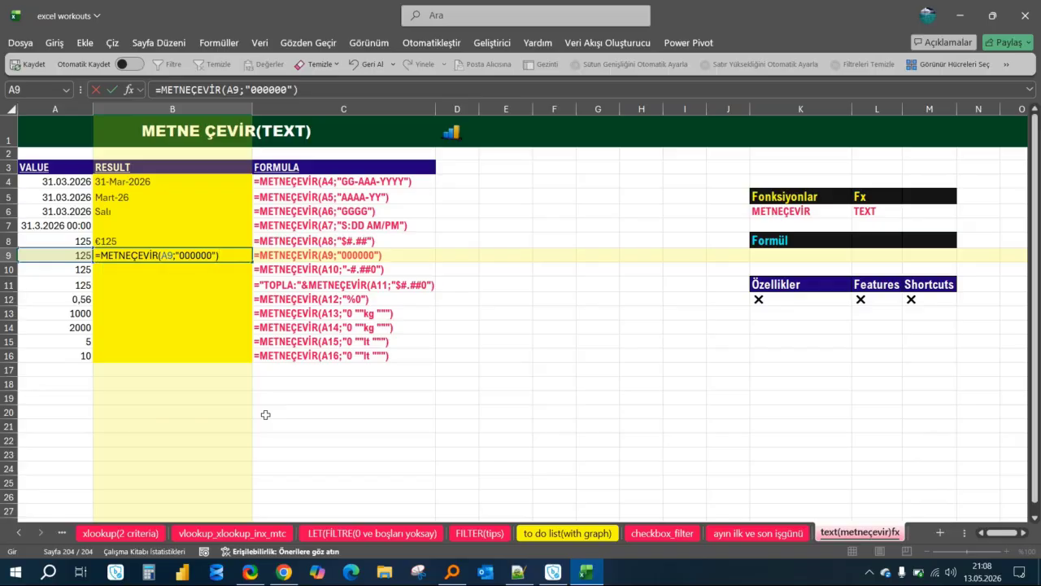
{"action": "key", "text": "Return"}
{"action": "key", "text": "Up"}
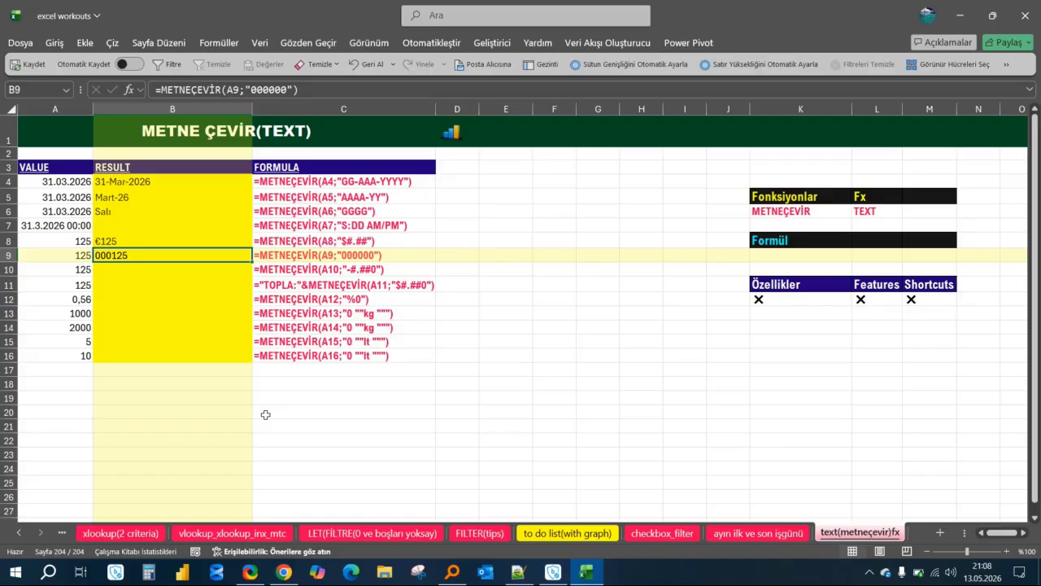
Extend the format text of the B9 formula to nine zeros, giving =METNEÇEVİR(A9;"000000000")
{"action": "key", "text": "F2"}
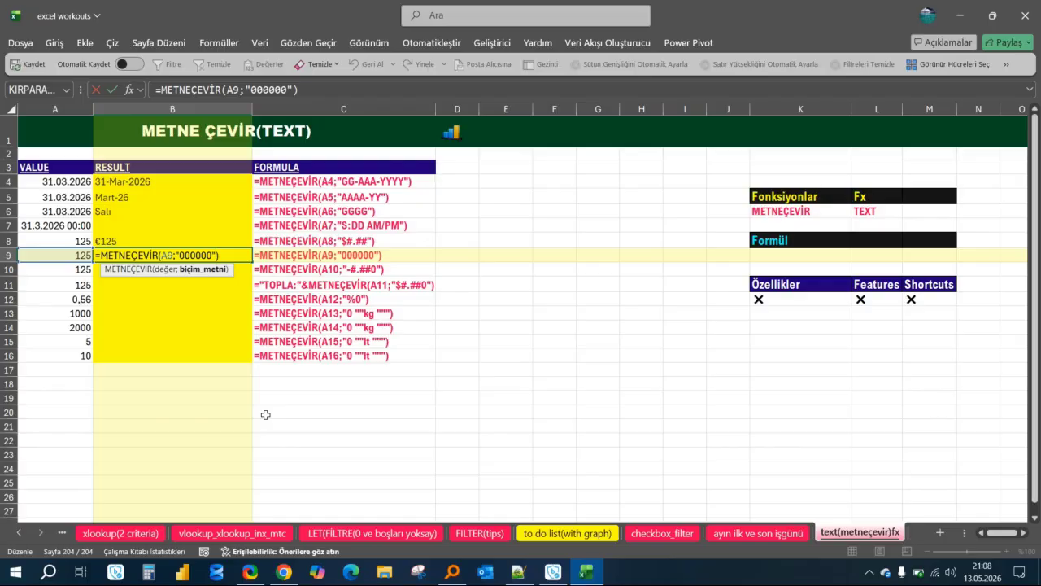
{"action": "type", "text": "000"}
{"action": "key", "text": "Return"}
{"action": "key", "text": "Up"}
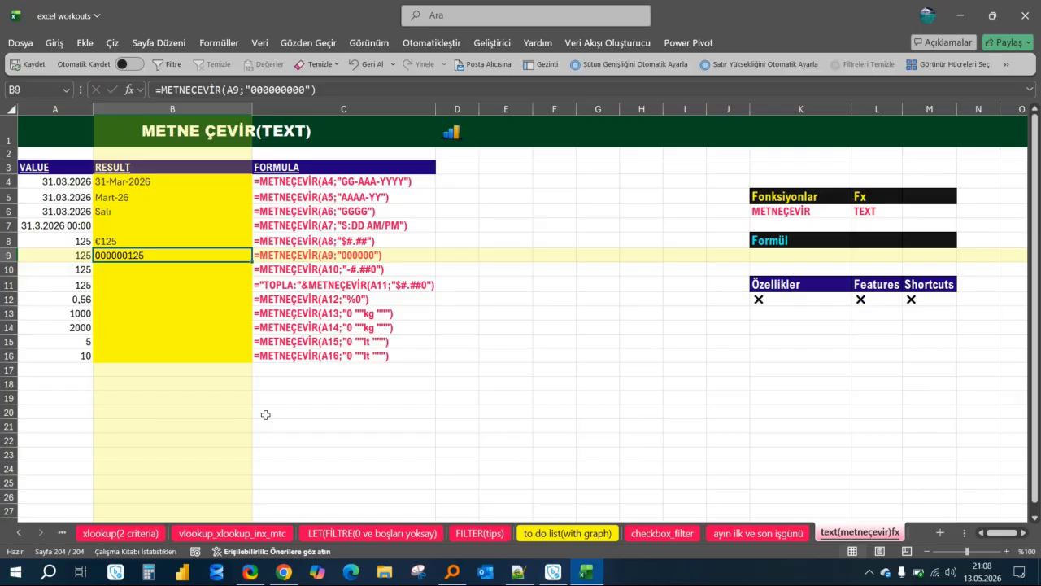
{"action": "left_click", "coordinate": [281, 90]}
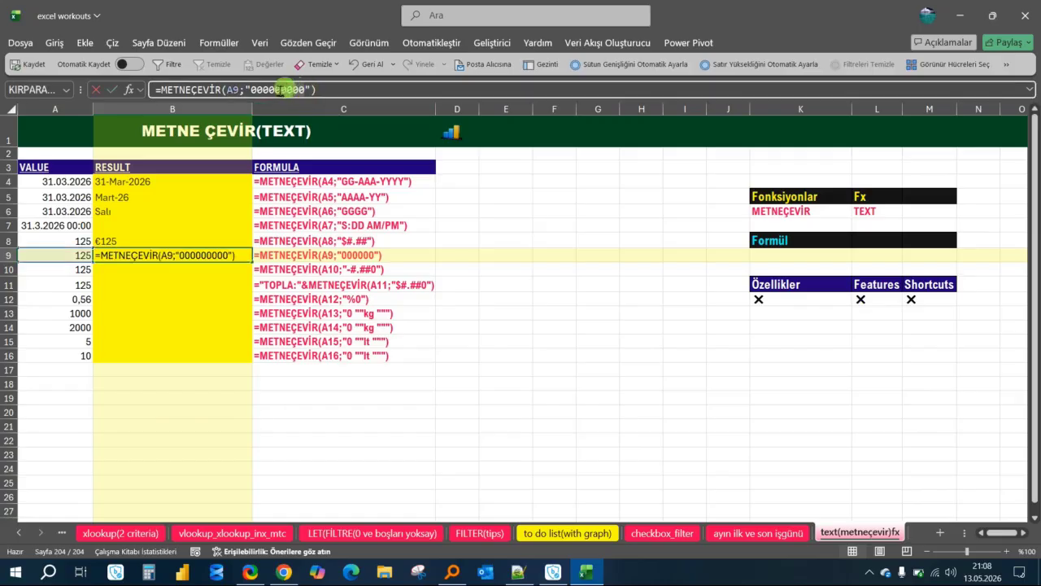
{"action": "left_click", "coordinate": [244, 89]}
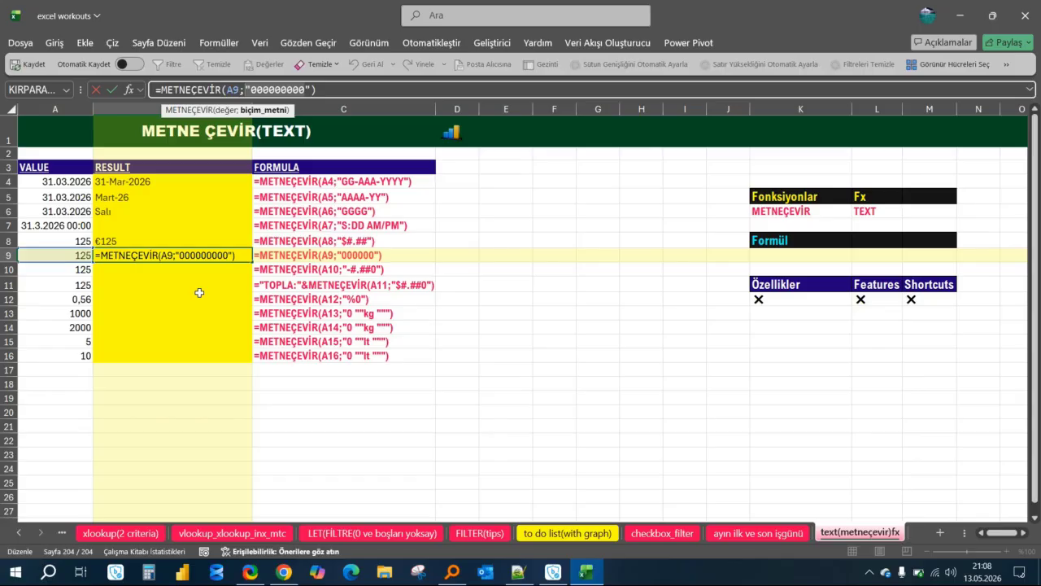
{"action": "key", "text": "Escape"}
{"action": "key", "text": "Left"}
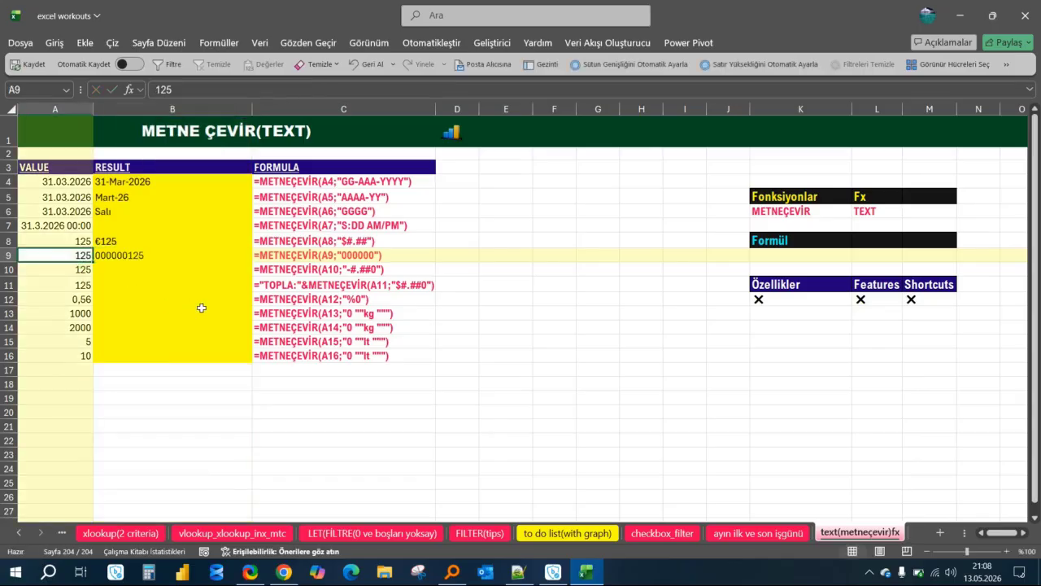
{"action": "left_click", "coordinate": [166, 256]}
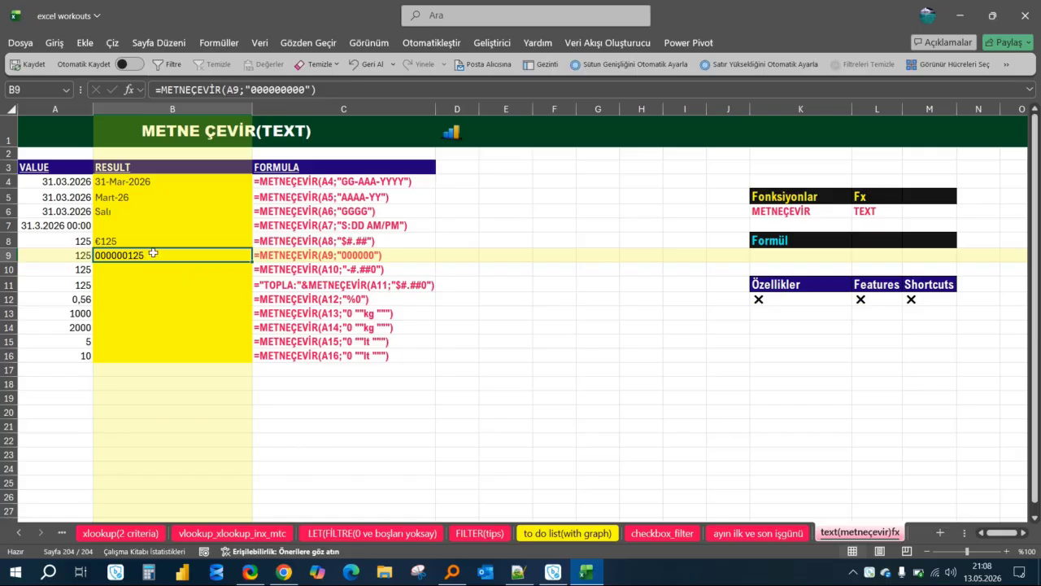
{"action": "mouse_move", "coordinate": [169, 257]}
{"action": "left_mouse_down"}
{"action": "mouse_move", "coordinate": [172, 269]}
{"action": "mouse_move", "coordinate": [178, 253]}
{"action": "left_mouse_up"}
Enter =METNEÇEVİR(A10;"-#.##0") in B10 to convert the number in A10 to text with a leading minus sign
{"action": "key", "text": "Down"}
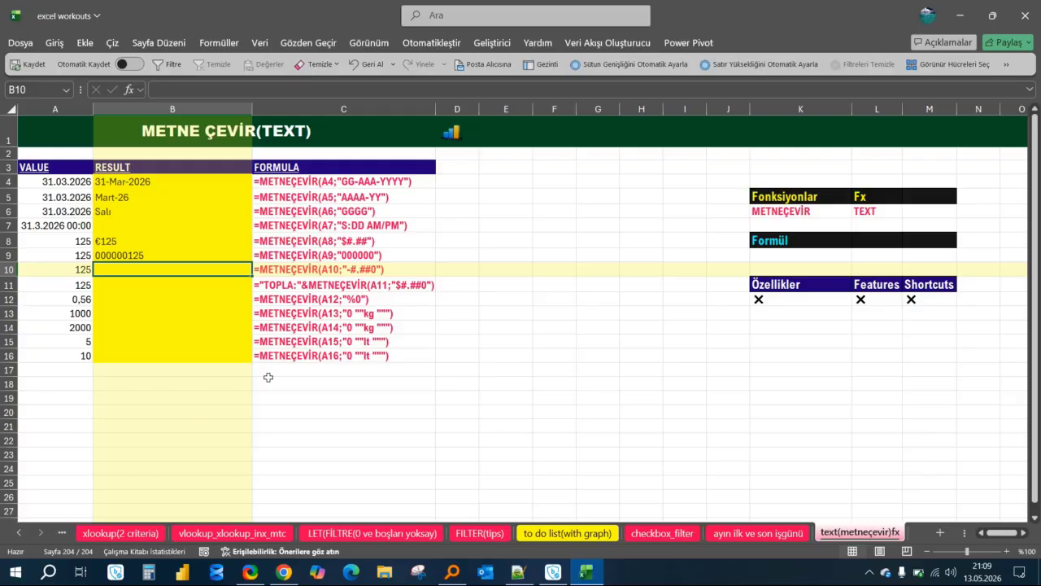
{"action": "type", "text": "=MET"}
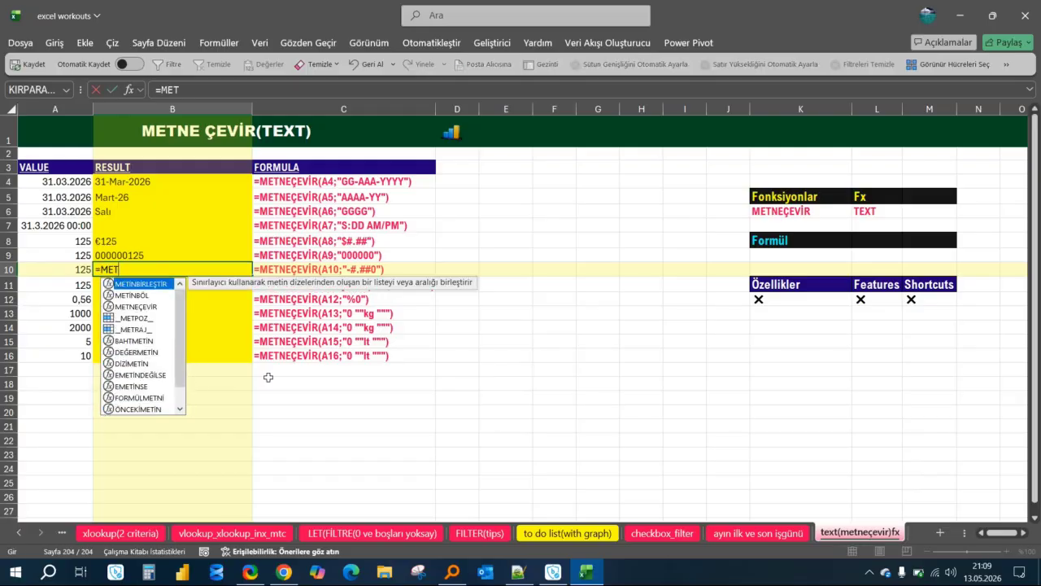
{"action": "key", "text": "Down"}
{"action": "key", "text": "Down"}
{"action": "key", "text": "Tab"}
{"action": "type", "text": "A10"}
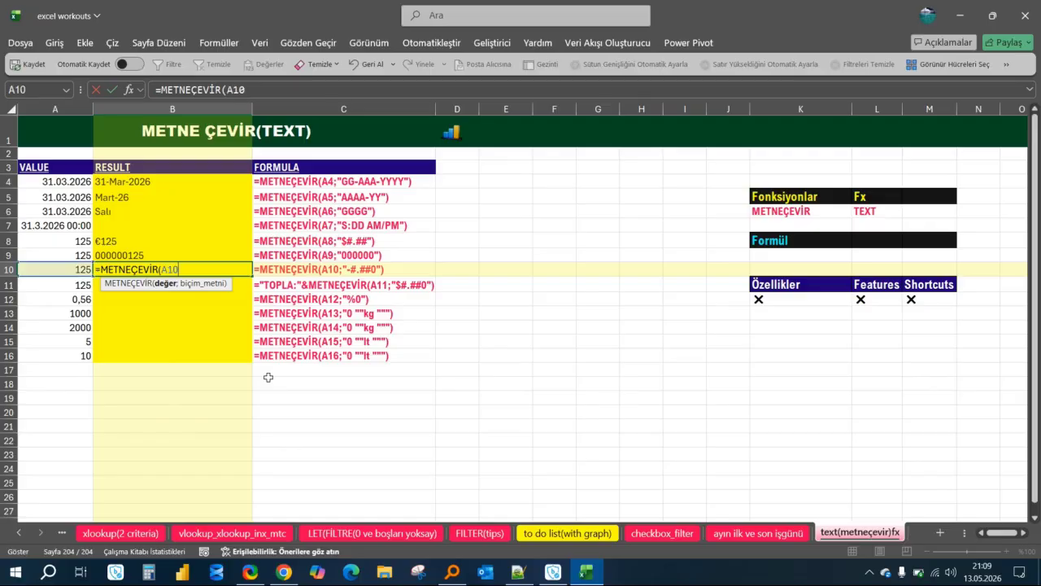
{"action": "type", "text": ";\"-#"}
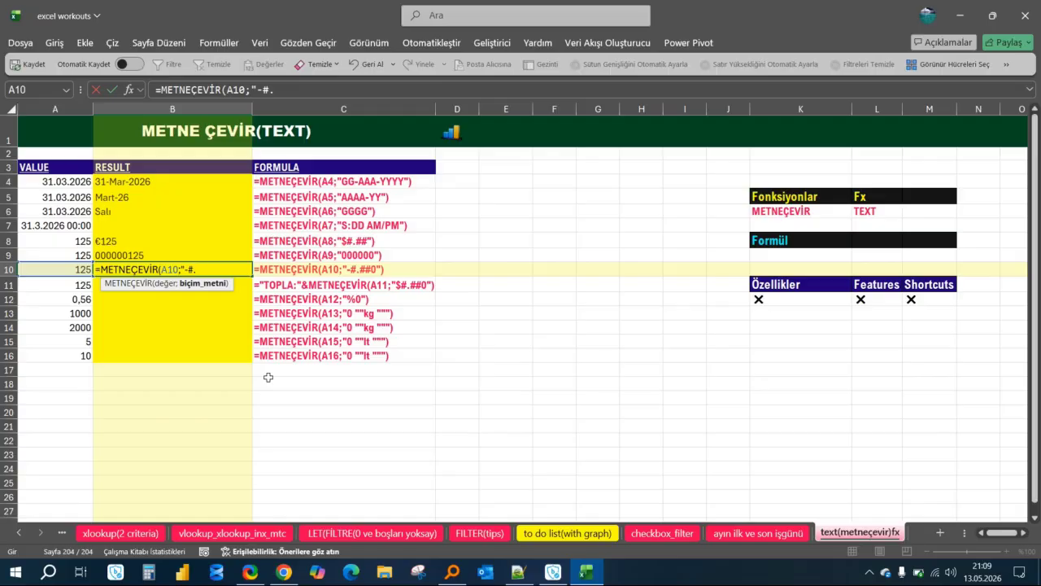
{"action": "type", "text": ".##0\")"}
{"action": "key", "text": "Return"}
{"action": "key", "text": "Up"}
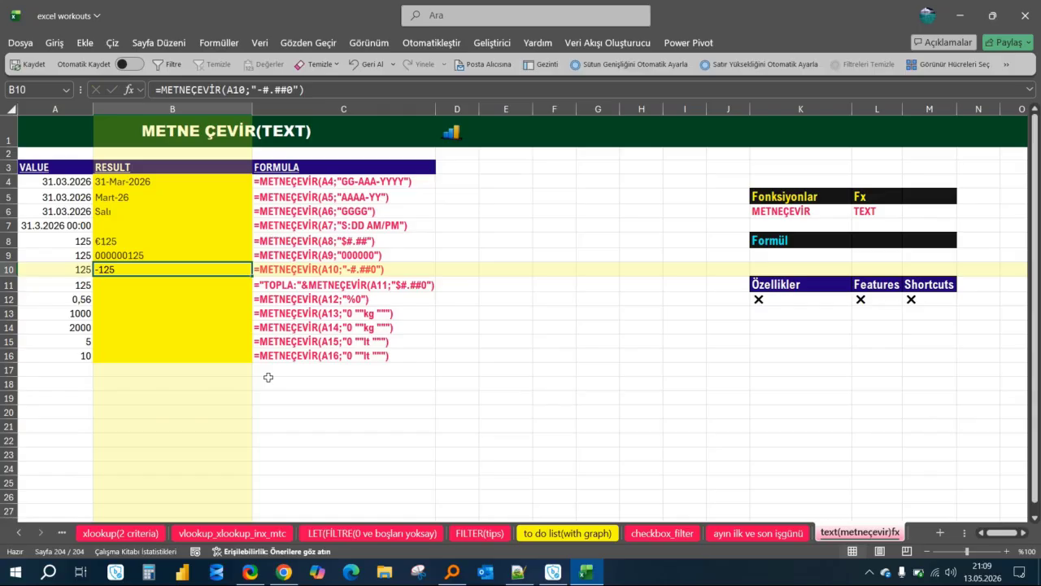
{"action": "key", "text": "Down"}
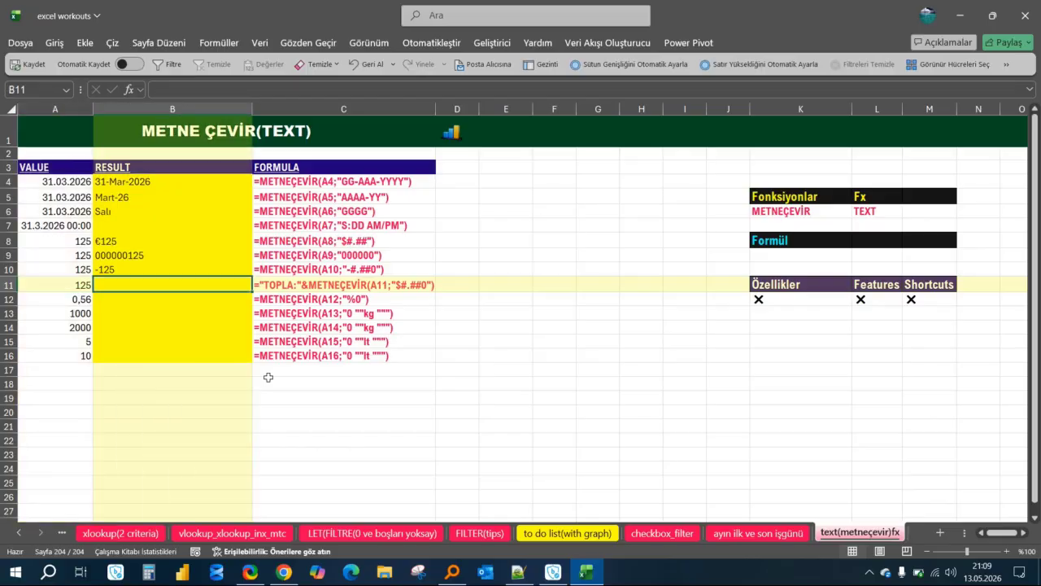
{"action": "type", "text": "="}
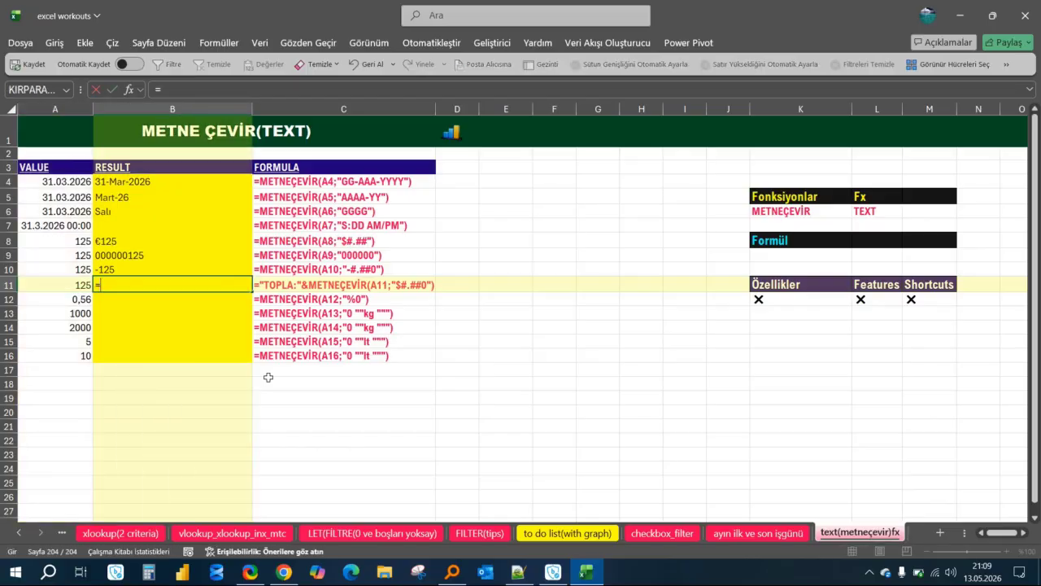
{"action": "type", "text": "\"TOL"}
{"action": "key", "text": "BackSpace"}
{"action": "type", "text": "PLA"}
{"action": "key", "text": "Escape"}
{"action": "key", "text": "Down"}
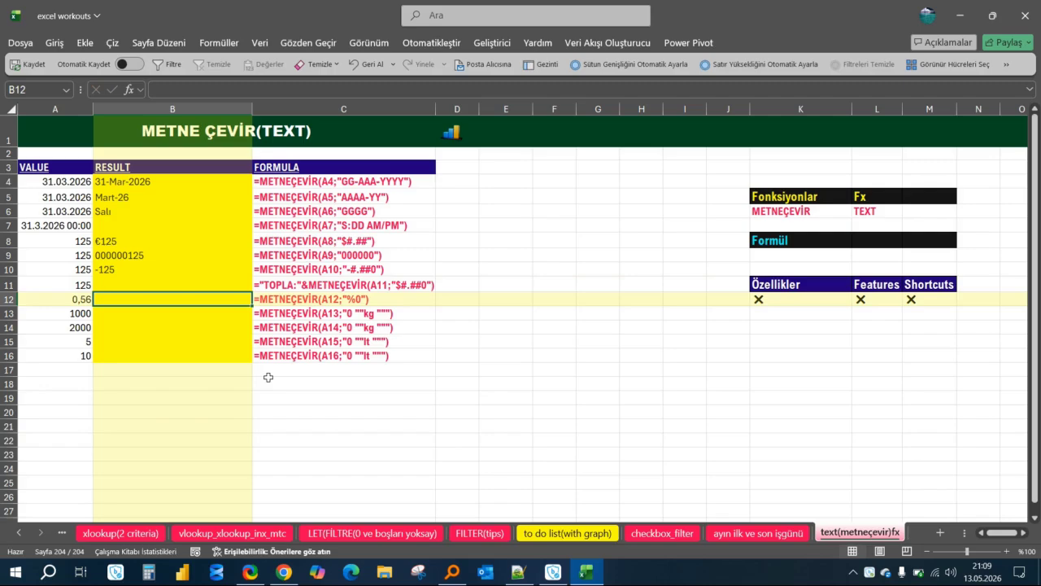
{"action": "type", "text": "=METNE"}
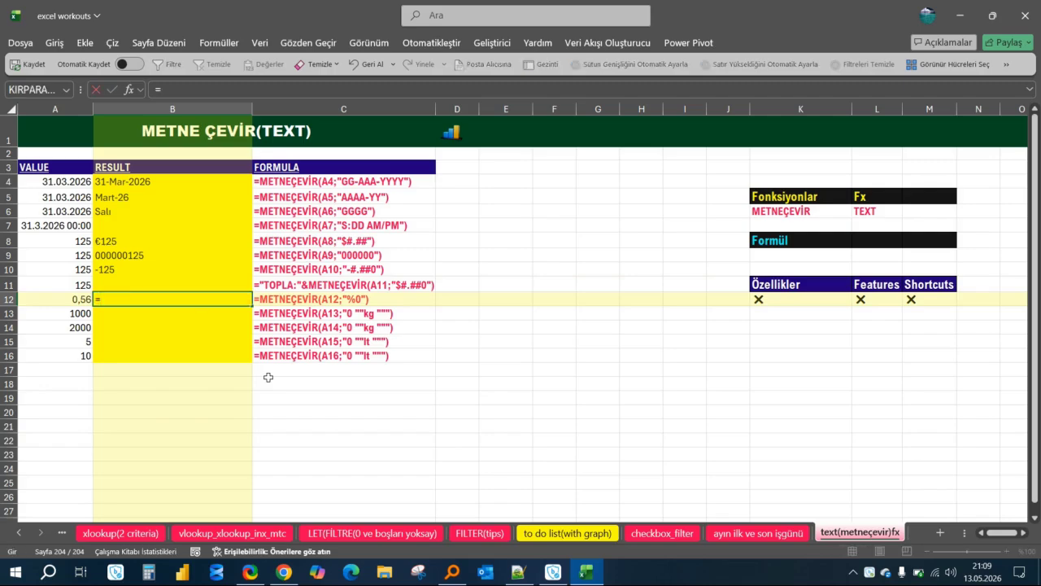
{"action": "key", "text": "Escape"}
Try showing 100 as a percentage in F12, and clear all content and formatting from the cell
{"action": "key", "text": "Right"}
{"action": "key", "text": "Right"}
{"action": "key", "text": "Right"}
{"action": "key", "text": "Right"}
{"action": "type", "text": "100"}
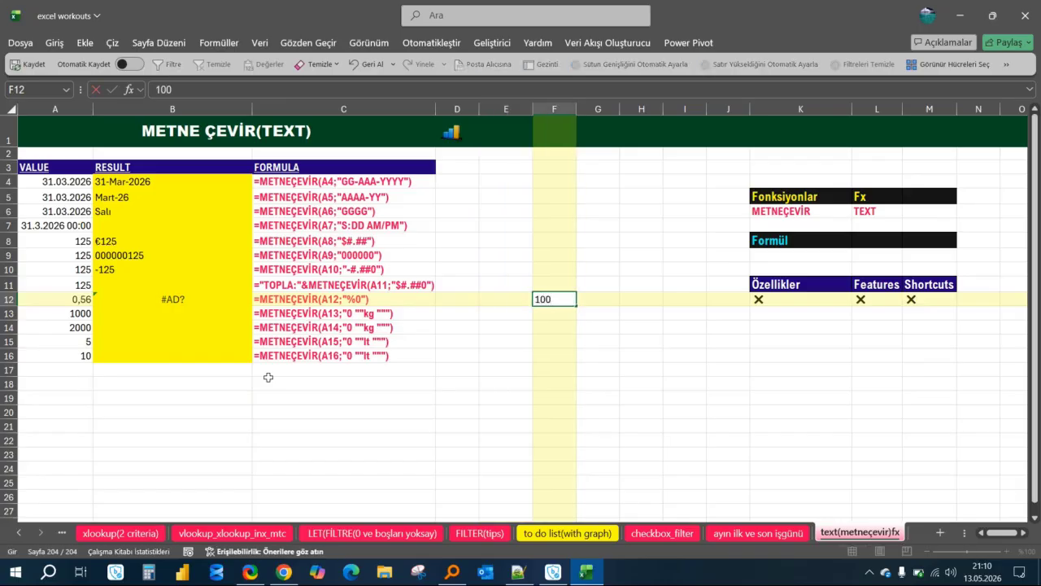
{"action": "key", "text": "Return"}
{"action": "key", "text": "Up"}
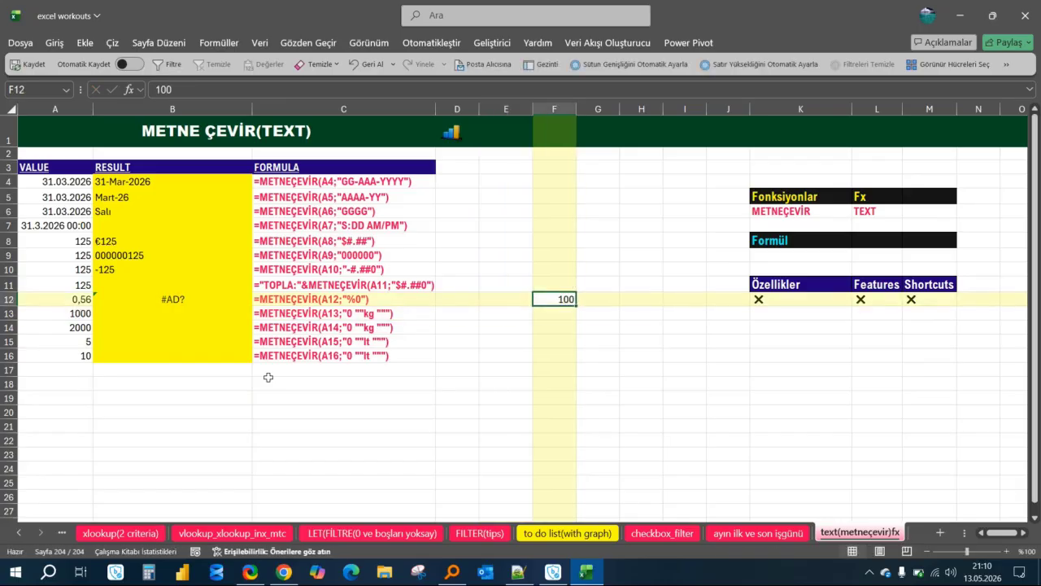
{"action": "left_click", "coordinate": [53, 42]}
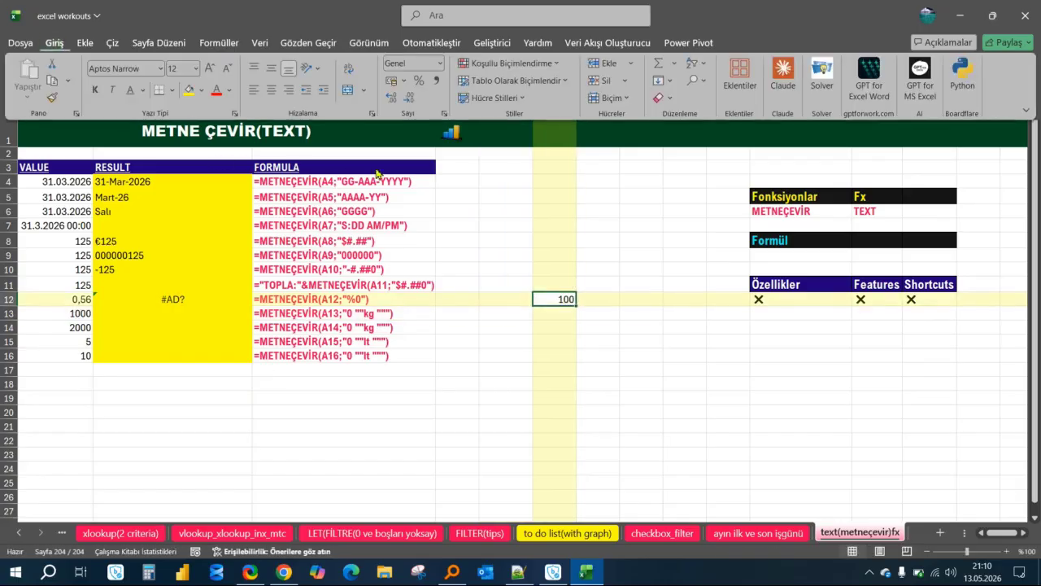
{"action": "left_click", "coordinate": [419, 81]}
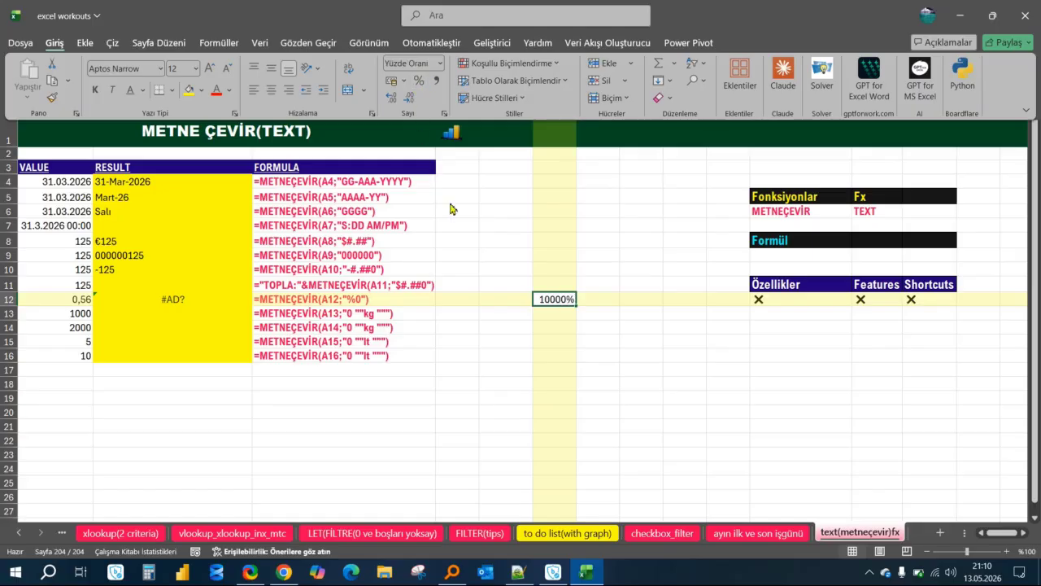
{"action": "left_click", "coordinate": [512, 286]}
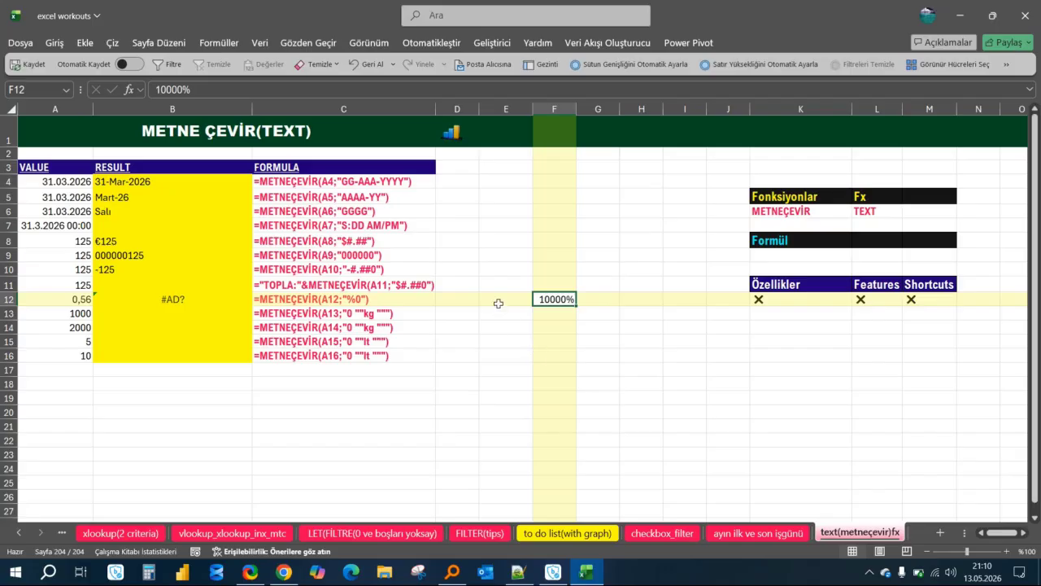
{"action": "left_click", "coordinate": [319, 64]}
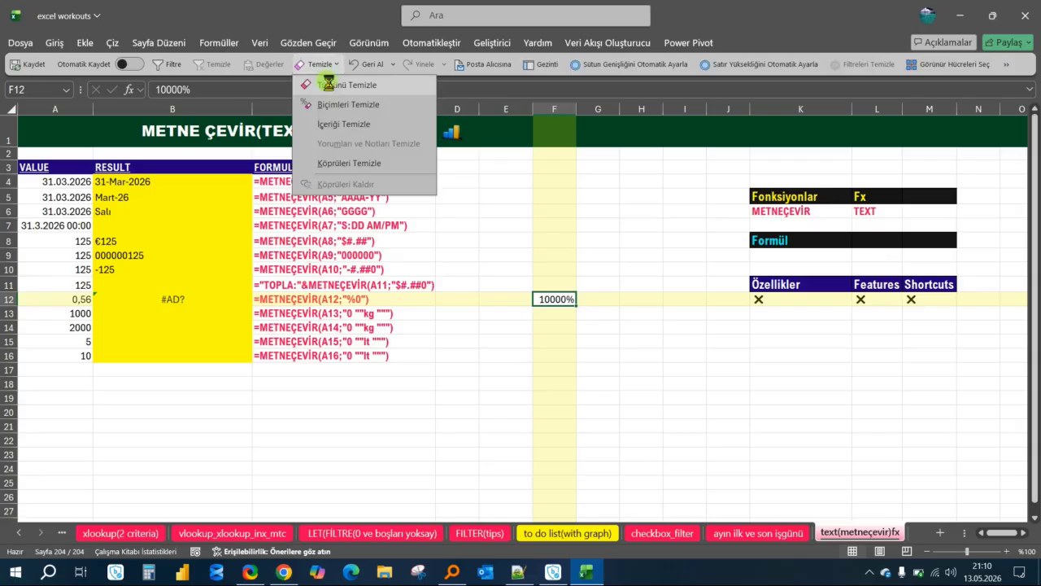
{"action": "left_click", "coordinate": [328, 84]}
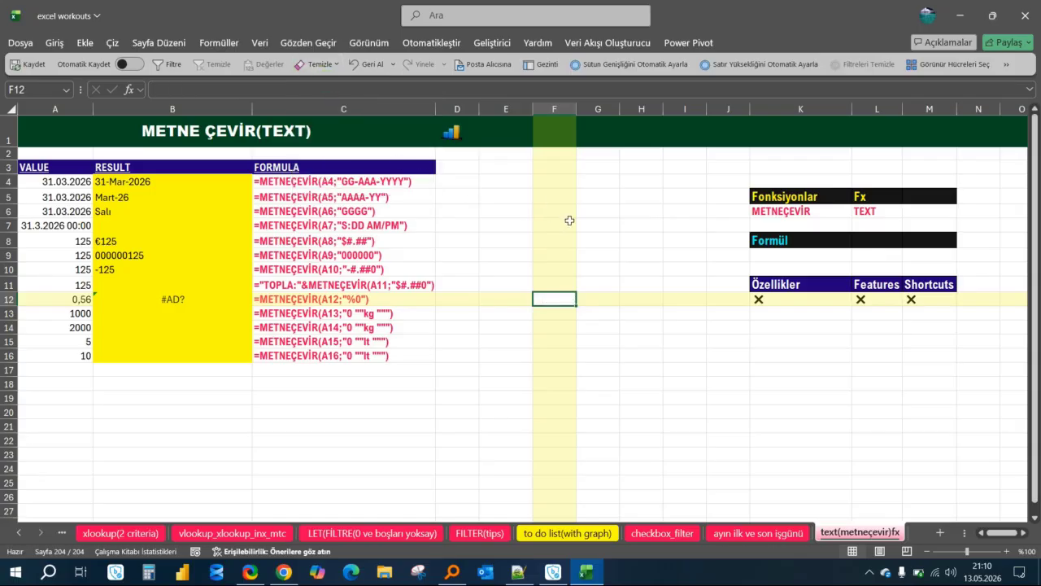
Enter 1 in F12 and format the cell as a percentage
{"action": "type", "text": "1"}
{"action": "key", "text": "Return"}
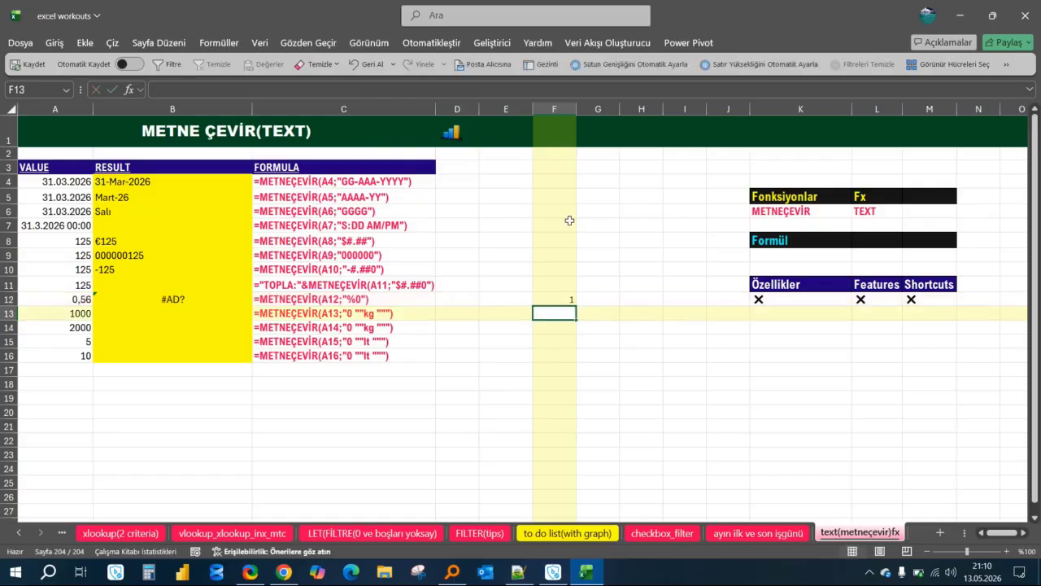
{"action": "left_click", "coordinate": [550, 299]}
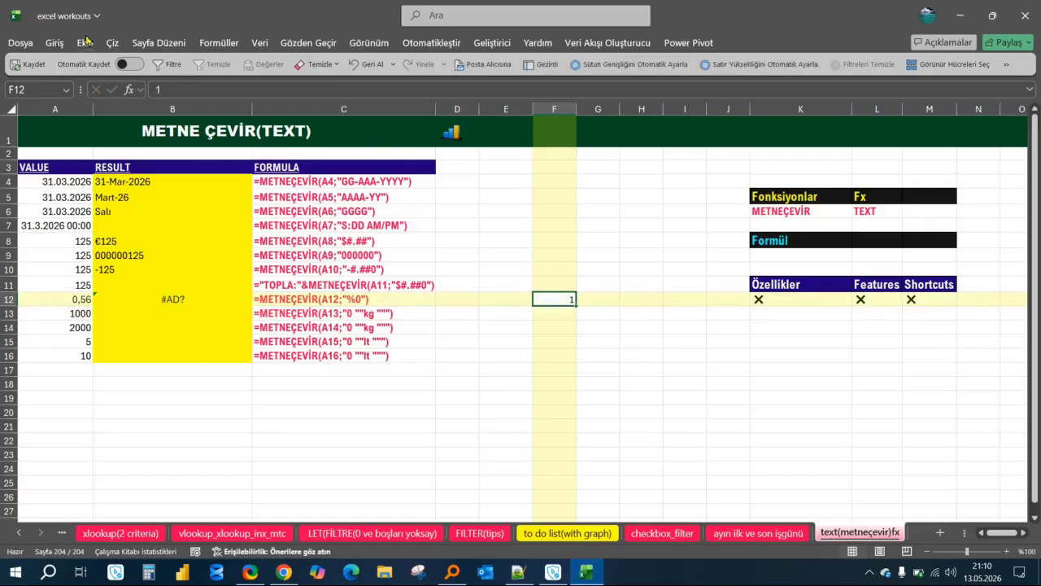
{"action": "left_click", "coordinate": [54, 43]}
{"action": "left_click", "coordinate": [419, 81]}
{"action": "left_click", "coordinate": [590, 307]}
Replace the incomplete formula in B12 with =METNEÇEVİR(A12;"%0") to convert the number in A12 to percentage text
{"action": "left_click", "coordinate": [187, 299]}
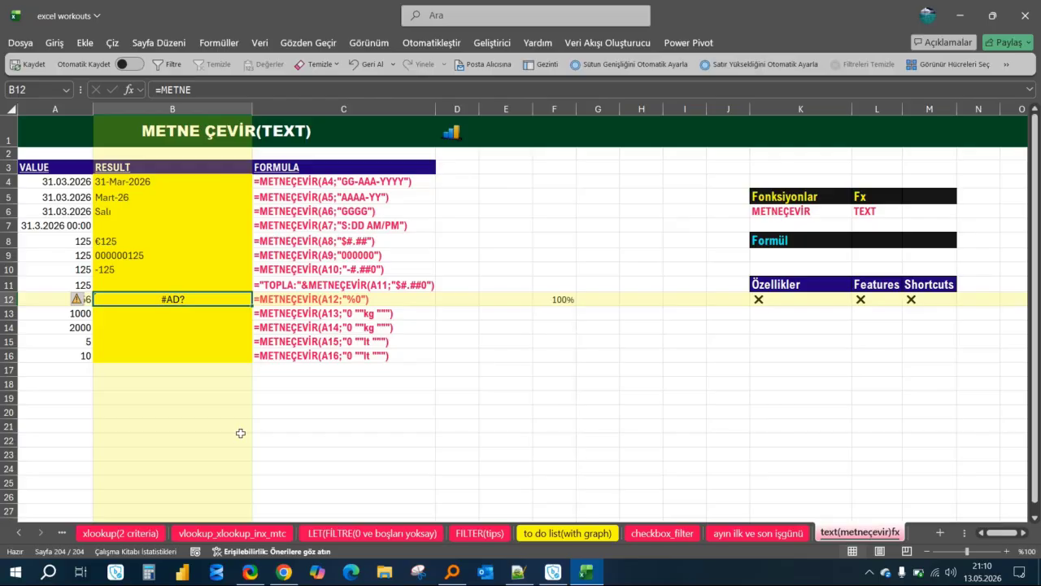
{"action": "key", "text": "Delete"}
{"action": "type", "text": "=METN"}
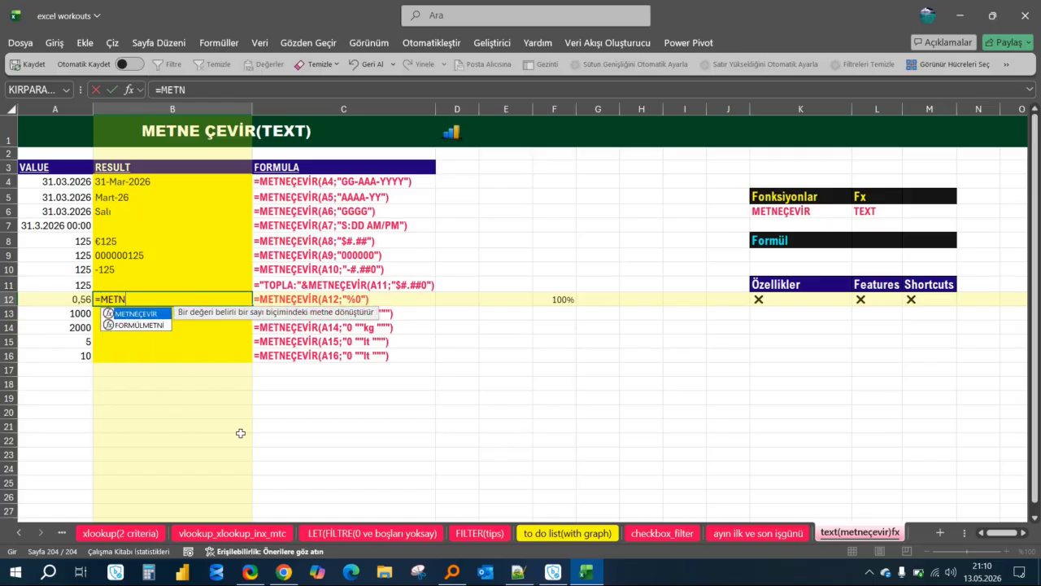
{"action": "key", "text": "Tab"}
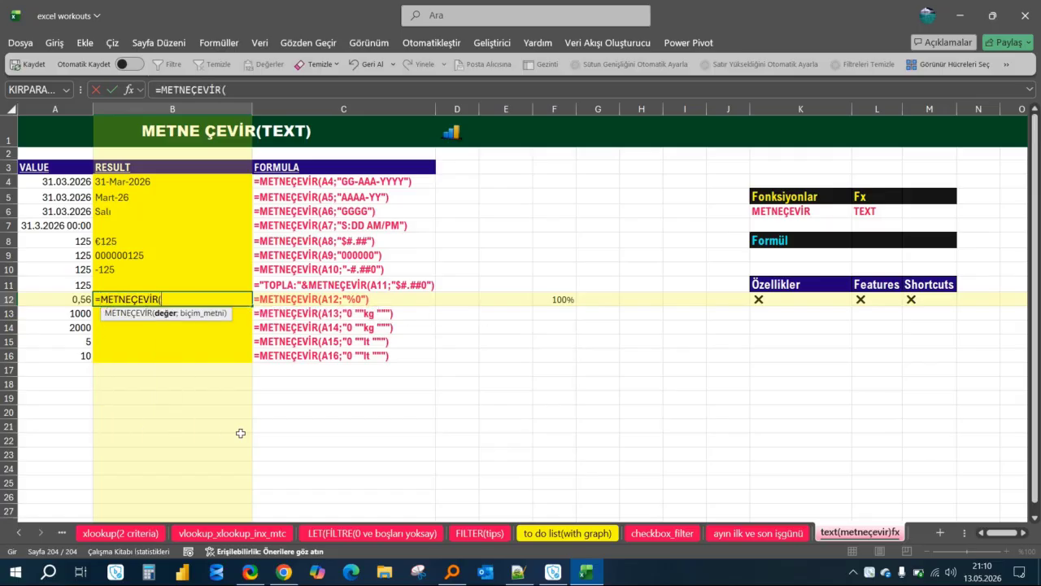
{"action": "key", "text": "Left"}
{"action": "type", "text": ";"}
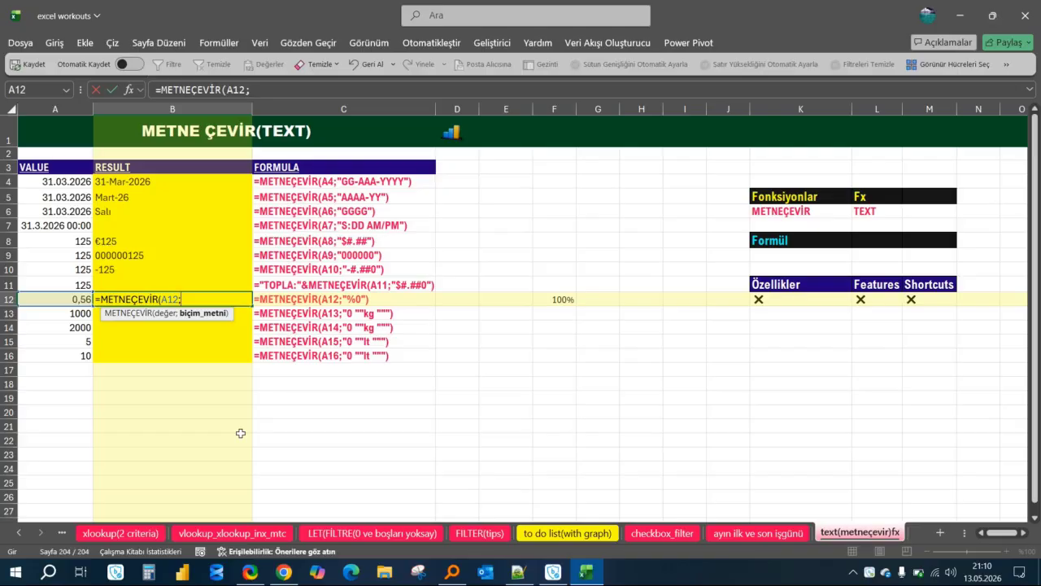
{"action": "type", "text": "\"%0\")"}
{"action": "key", "text": "Return"}
{"action": "key", "text": "Up"}
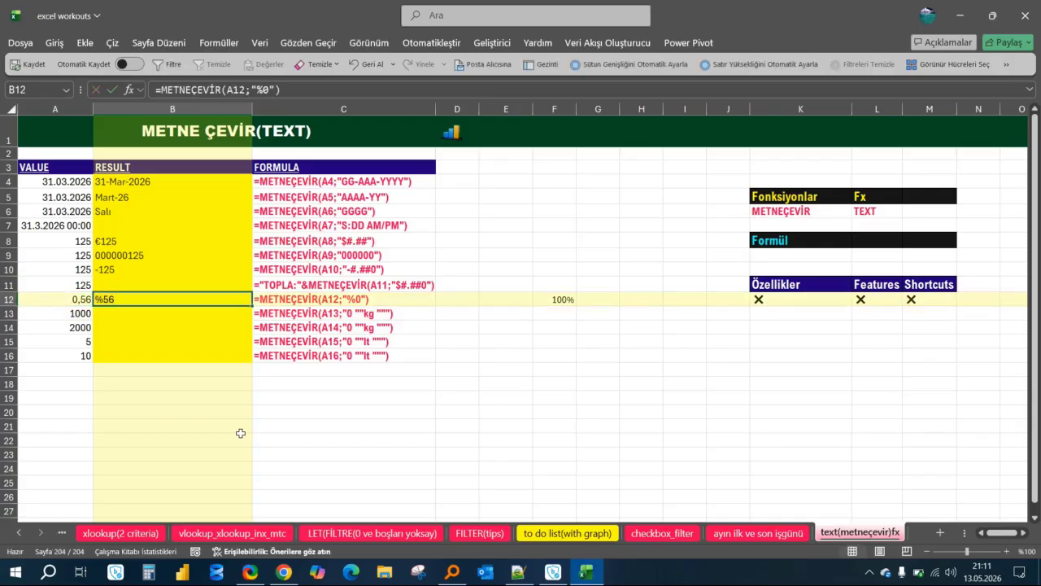
Set the value in A12 to 1 and compare the text result in B12 with the percentage-formatted cell F12
{"action": "key", "text": "Left"}
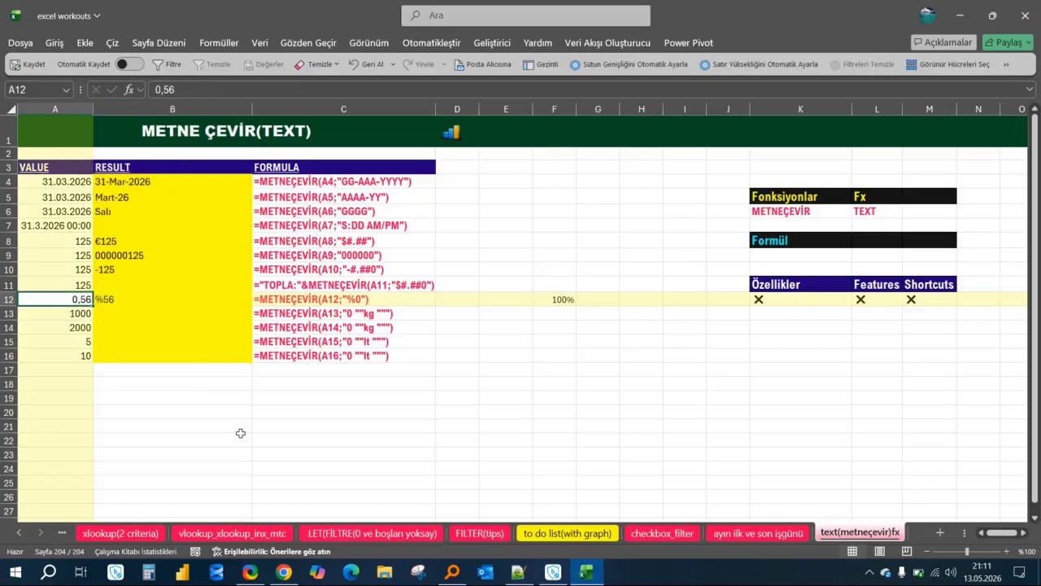
{"action": "type", "text": "1"}
{"action": "key", "text": "Return"}
{"action": "key", "text": "Up"}
{"action": "key", "text": "Right"}
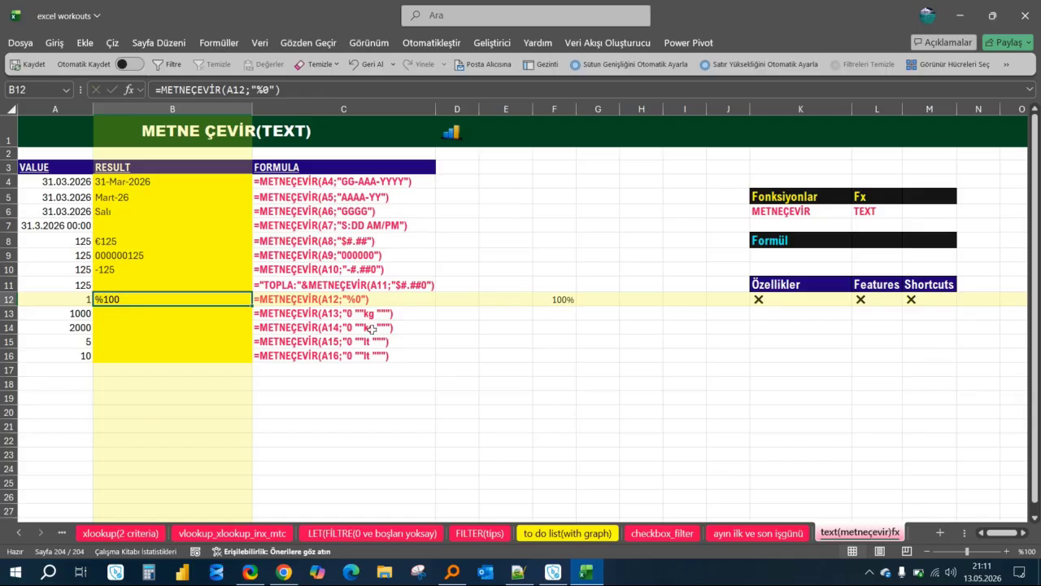
{"action": "left_click", "coordinate": [572, 302]}
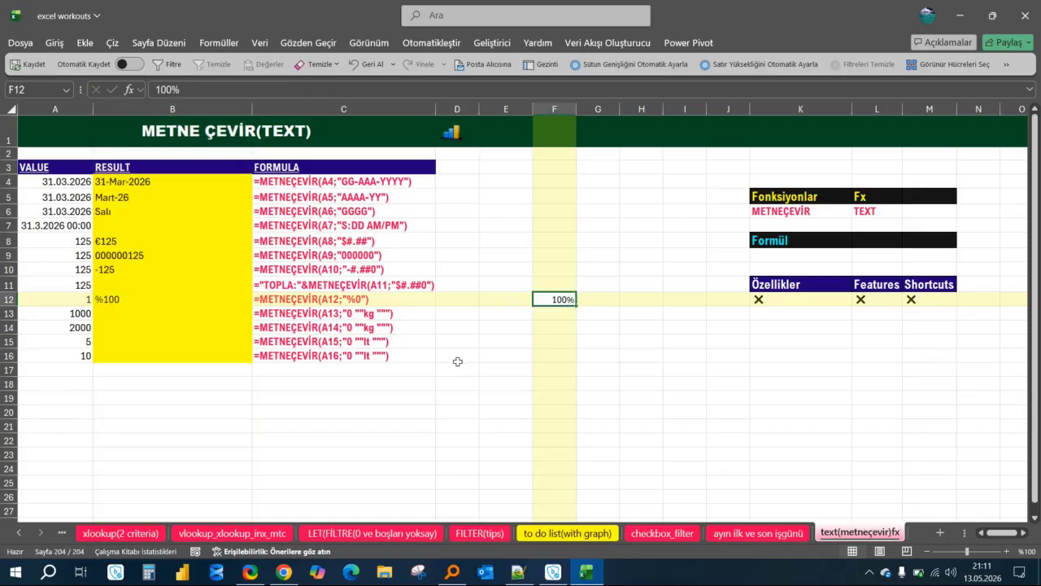
{"action": "left_click", "coordinate": [53, 45]}
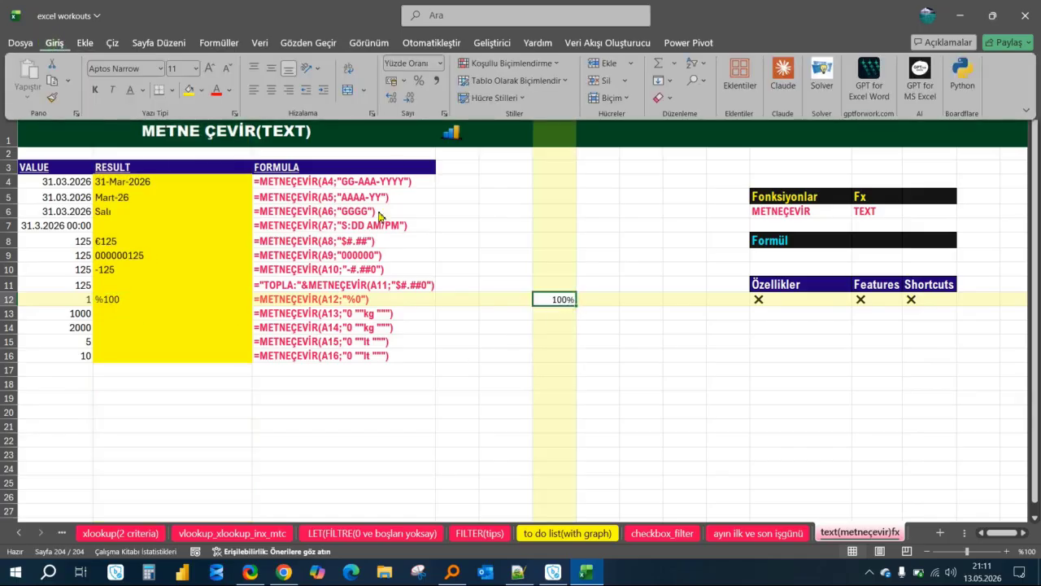
{"action": "left_click", "coordinate": [583, 272]}
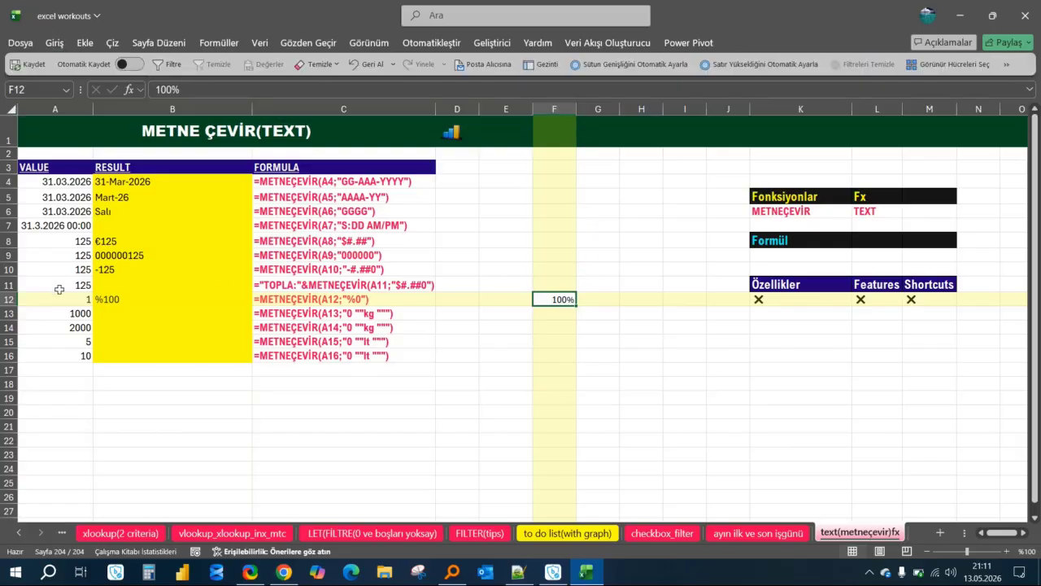
{"action": "left_click", "coordinate": [138, 299]}
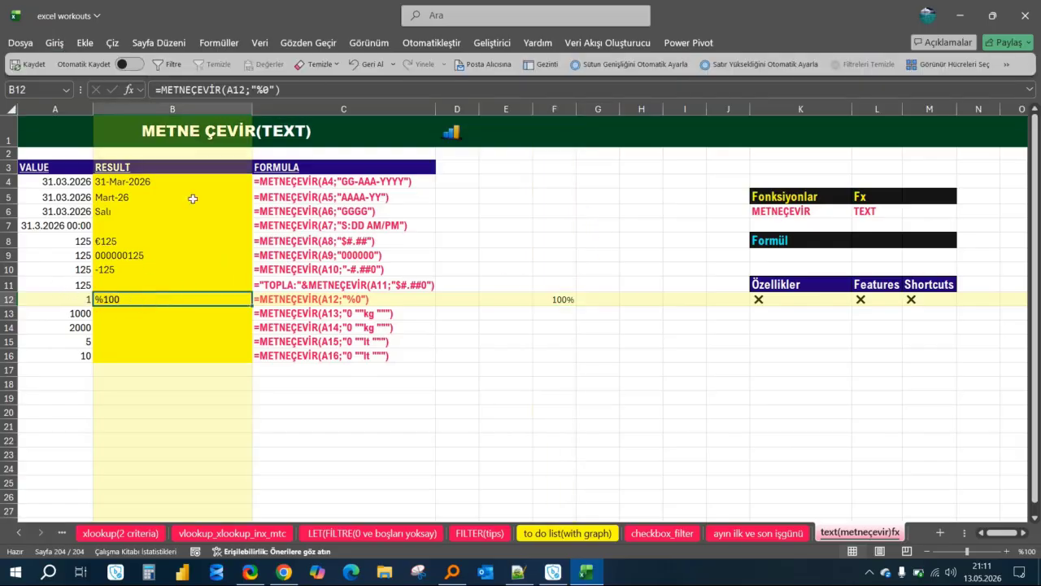
{"action": "left_click", "coordinate": [54, 43]}
{"action": "left_click", "coordinate": [336, 183]}
{"action": "left_click", "coordinate": [171, 315]}
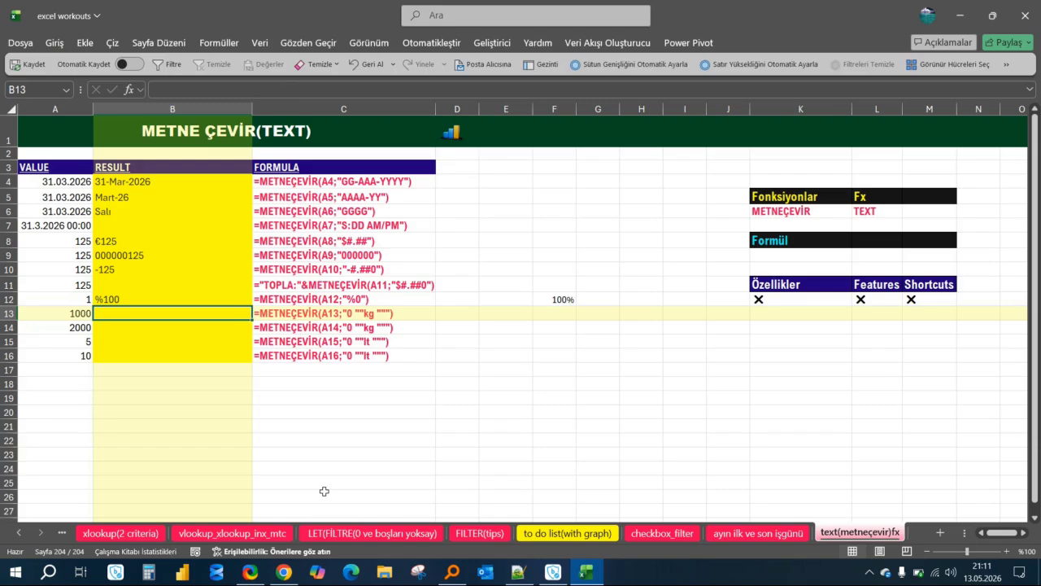
{"action": "left_click", "coordinate": [81, 314]}
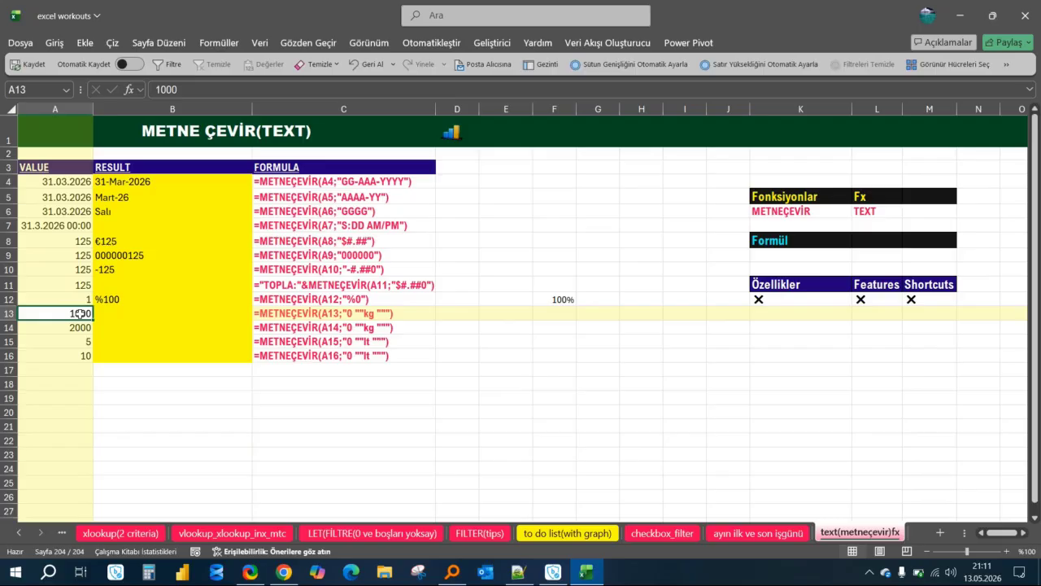
Enter =METNEÇEVİR(A13;"0 ""kg """) in B13 to convert the number in A13 to text with a kg unit
{"action": "left_click", "coordinate": [124, 318]}
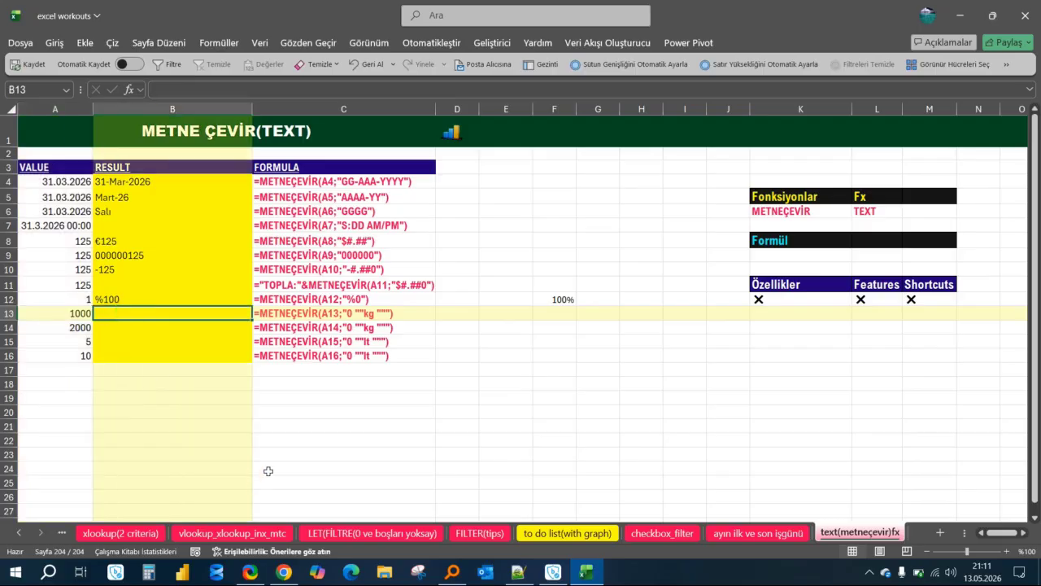
{"action": "type", "text": "=MET"}
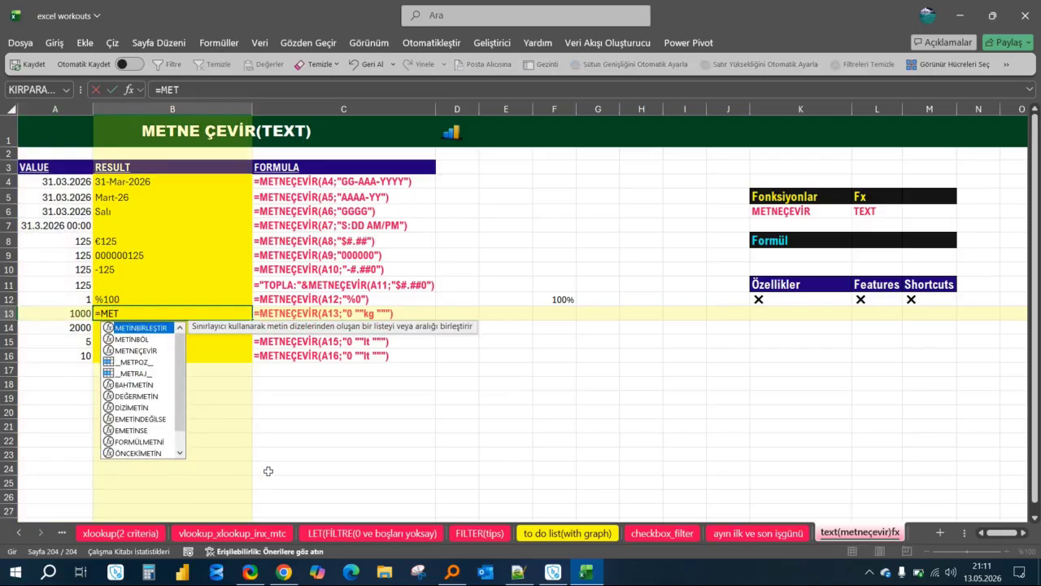
{"action": "key", "text": "Down"}
{"action": "key", "text": "Down"}
{"action": "key", "text": "Tab"}
{"action": "key", "text": "Left"}
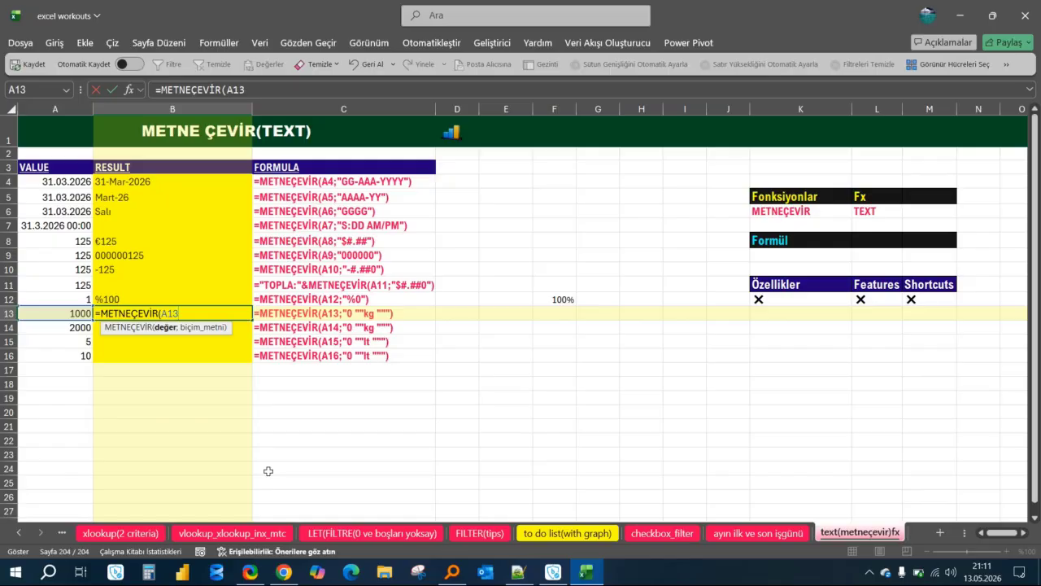
{"action": "type", "text": ";"}
{"action": "type", "text": "\"0"}
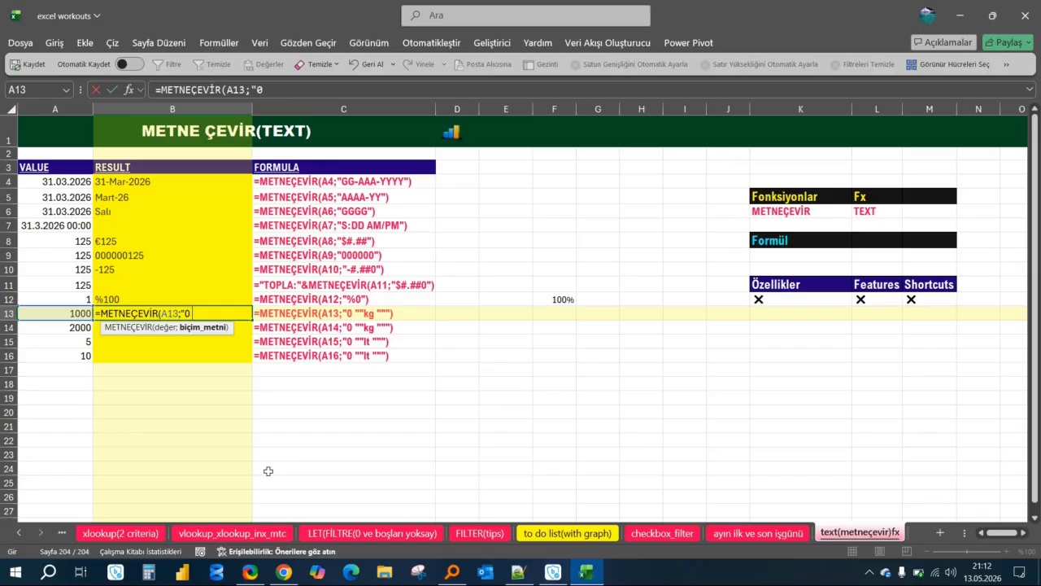
{"action": "type", "text": "\"\"KG"}
{"action": "key", "text": "BackSpace"}
{"action": "key", "text": "BackSpace"}
{"action": "key", "text": "Num_Lock"}
{"action": "type", "text": "kg"}
{"action": "type", "text": ")"}
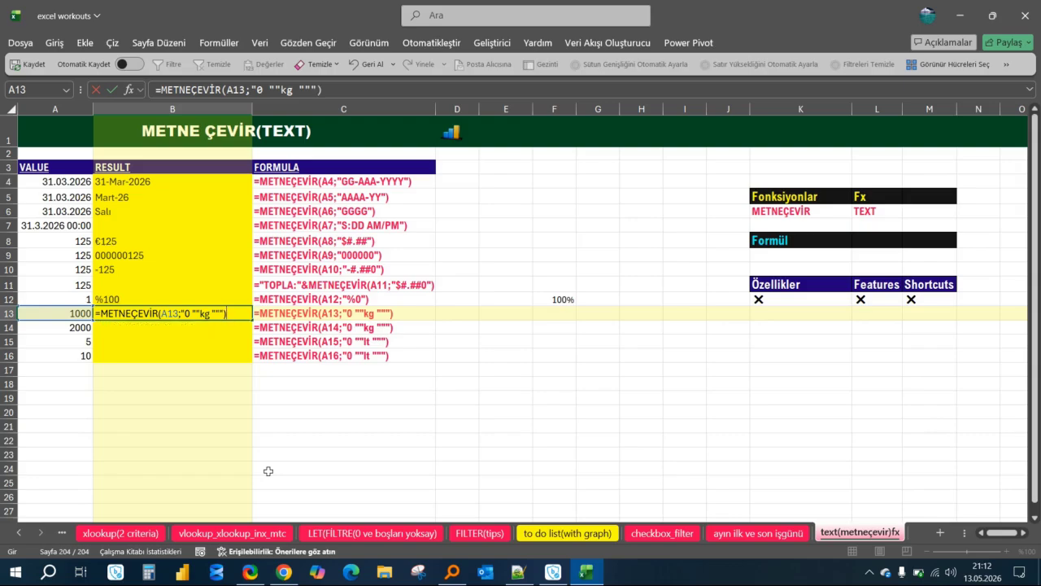
{"action": "key", "text": "Return"}
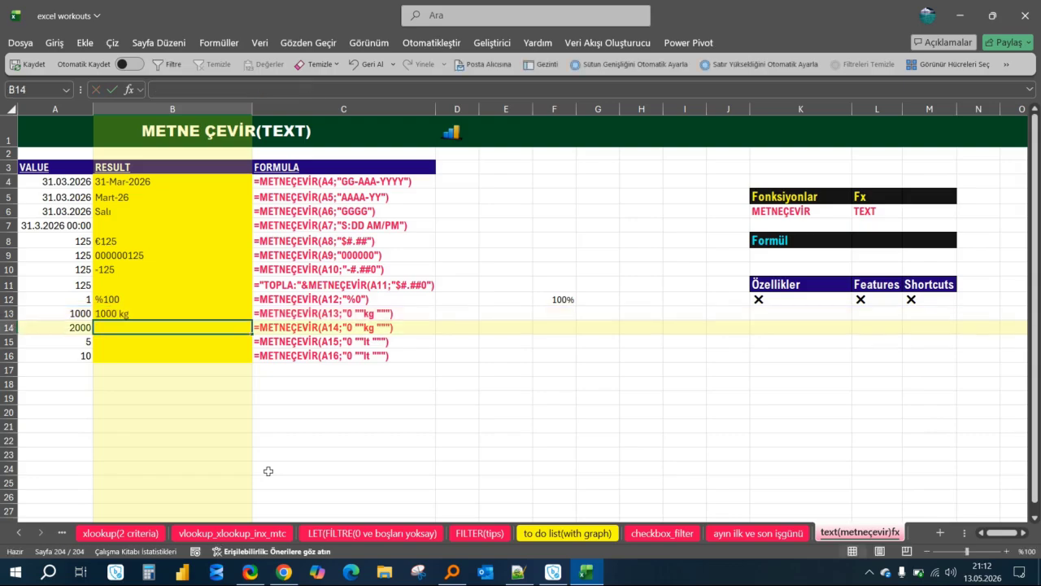
Fill the kg formula from B13 down into B14 so it converts the number in A14
{"action": "key", "text": "Up"}
{"action": "key", "text": "Down"}
{"action": "key", "text": "Up"}
{"action": "key", "text": "Down"}
{"action": "key", "text": "ctrl+d"}
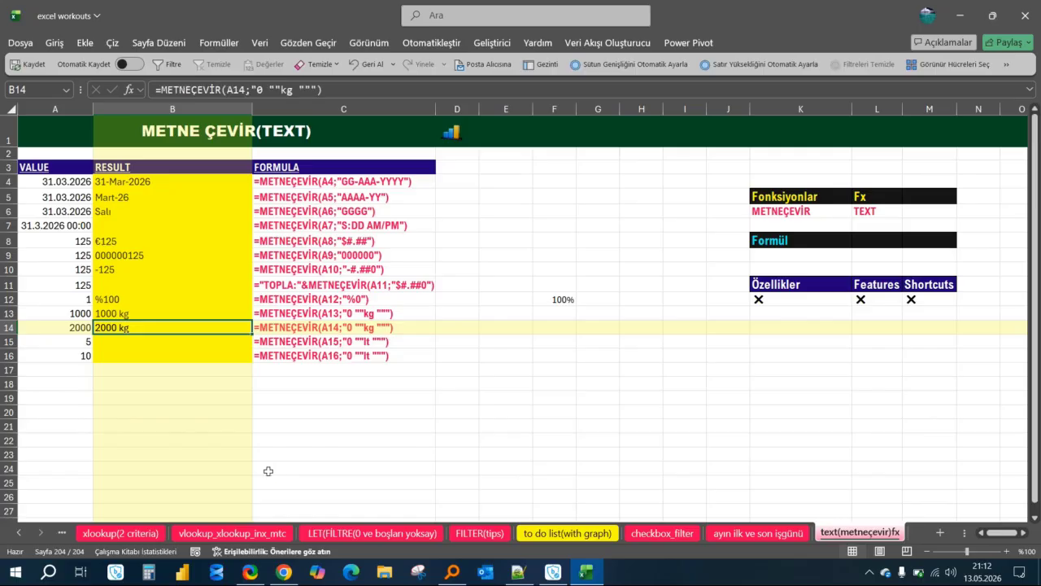
Try adding the kg texts in B13 and B14 with a formula in B19, and clear the test cell
{"action": "key", "text": "shift+Up"}
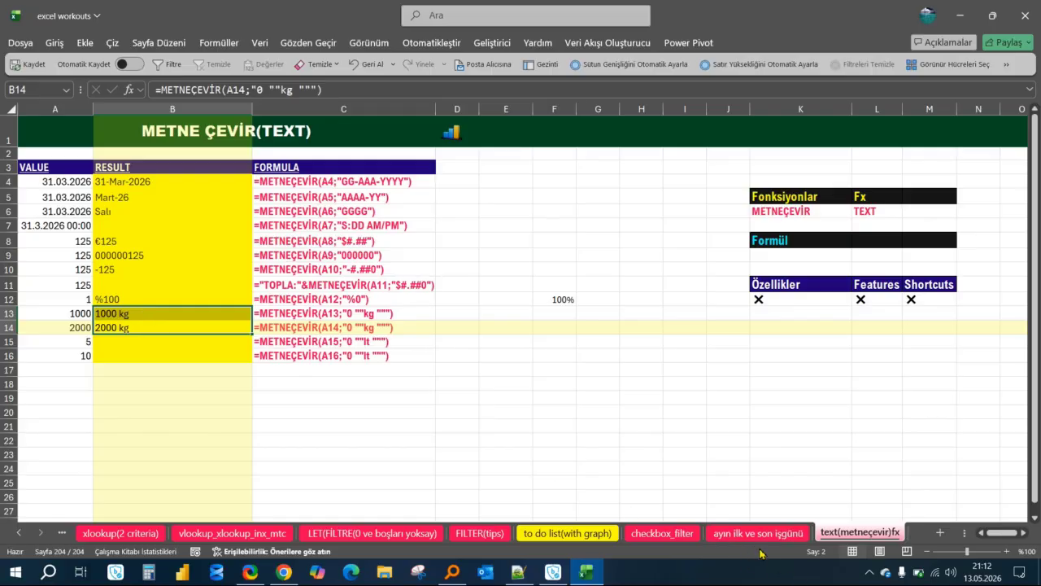
{"action": "left_click", "coordinate": [188, 396]}
{"action": "type", "text": "+"}
{"action": "key", "text": "Up"}
{"action": "key", "text": "Up"}
{"action": "key", "text": "Up"}
{"action": "key", "text": "Up"}
{"action": "key", "text": "Up"}
{"action": "key", "text": "Up"}
{"action": "type", "text": "+"}
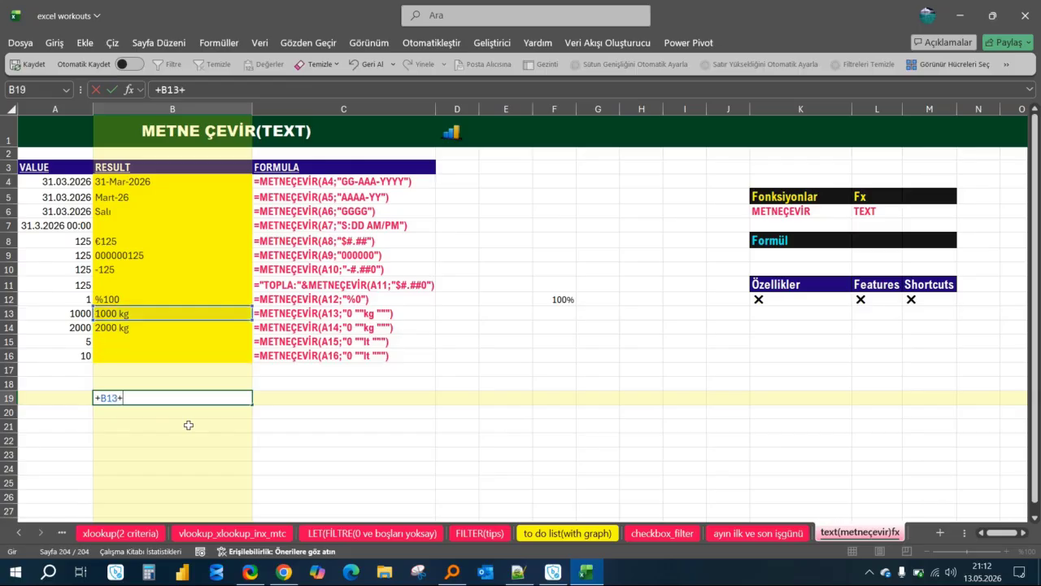
{"action": "key", "text": "Left"}
{"action": "key", "text": "Up"}
{"action": "key", "text": "Up"}
{"action": "key", "text": "Up"}
{"action": "key", "text": "Up"}
{"action": "key", "text": "Up"}
{"action": "key", "text": "Right"}
{"action": "key", "text": "Return"}
{"action": "key", "text": "Up"}
{"action": "key", "text": "Delete"}
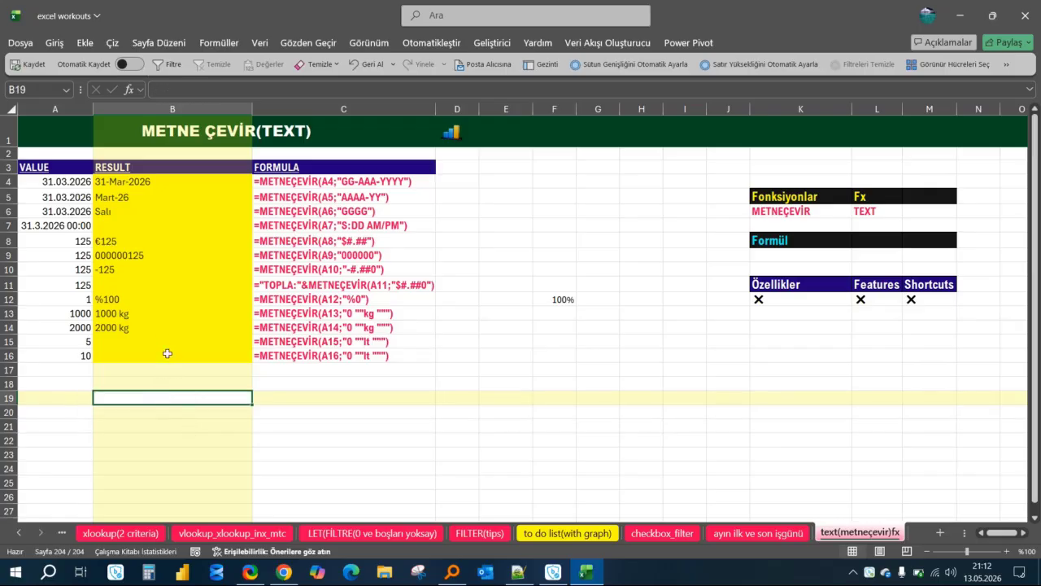
Fill the formula down into B15, change its unit to =METNEÇEVİR(A15;"0 ""lt """), and fill that version into B16
{"action": "left_click", "coordinate": [164, 345]}
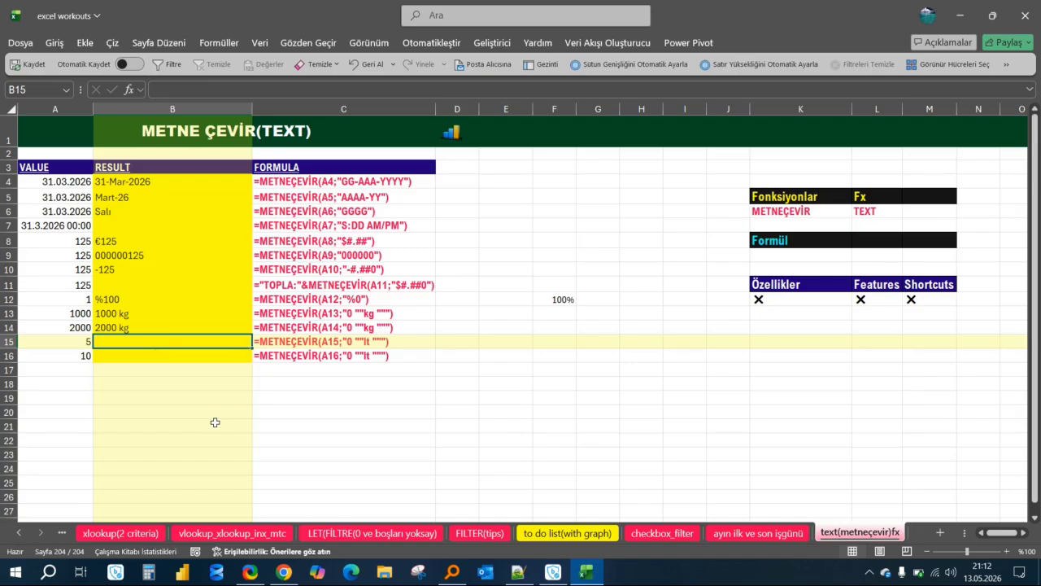
{"action": "key", "text": "ctrl+d"}
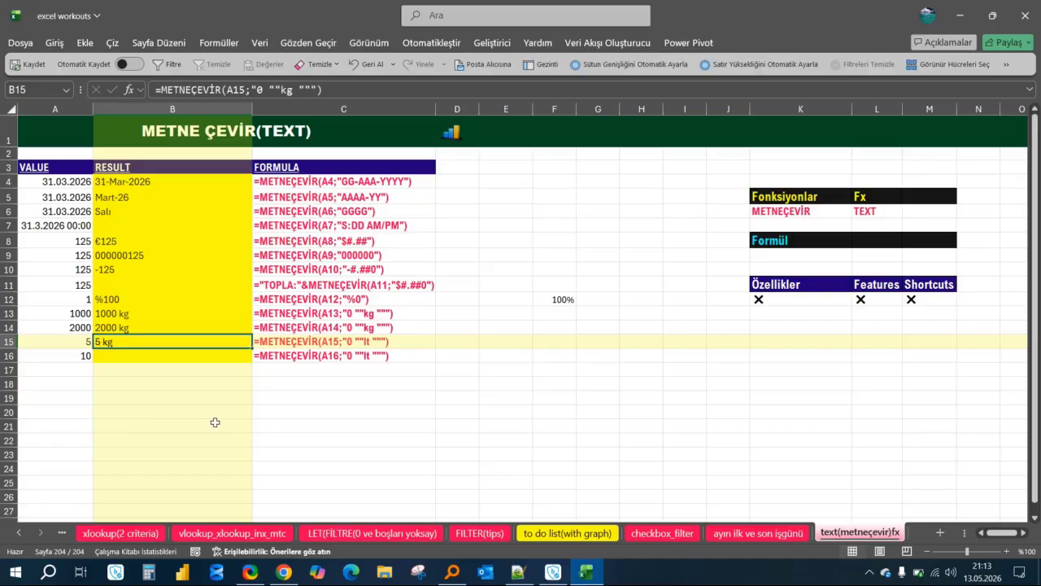
{"action": "key", "text": "Right"}
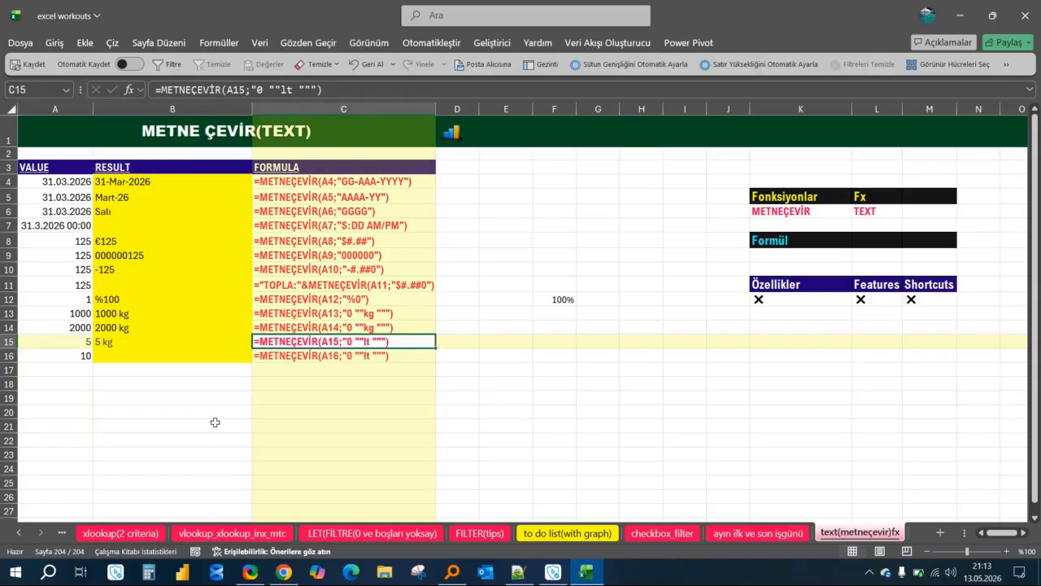
{"action": "key", "text": "Left"}
{"action": "key", "text": "Up"}
{"action": "key", "text": "Down"}
{"action": "key", "text": "F2"}
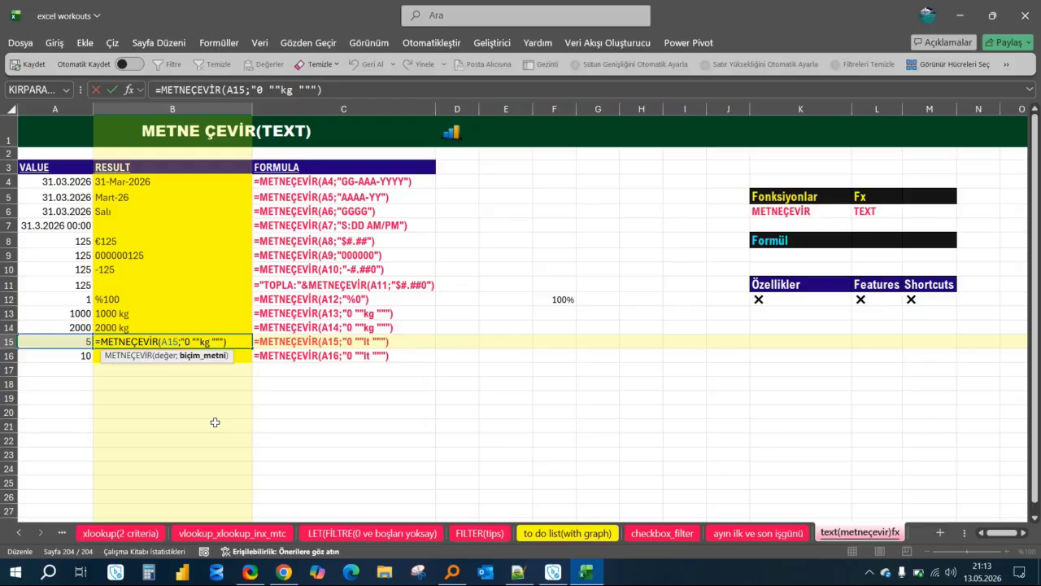
{"action": "key", "text": "BackSpace"}
{"action": "key", "text": "BackSpace"}
{"action": "type", "text": "lt"}
{"action": "key", "text": "ctrl+Return"}
{"action": "key", "text": "Return"}
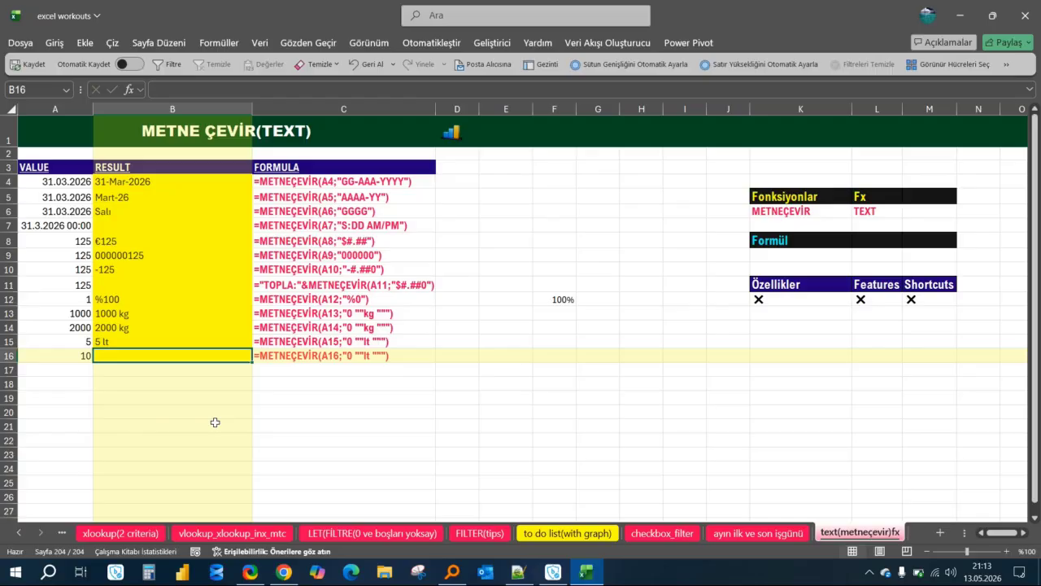
{"action": "key", "text": "ctrl+d"}
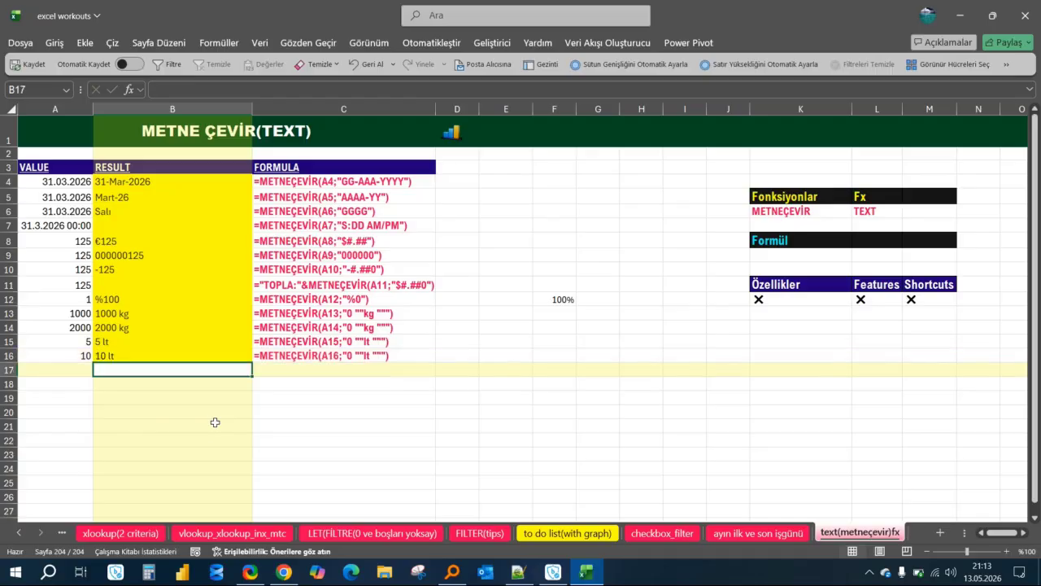
Compare the selection summary of the text results in B13:B16 with that of the numbers in A13:A16
{"action": "key", "text": "shift+Up"}
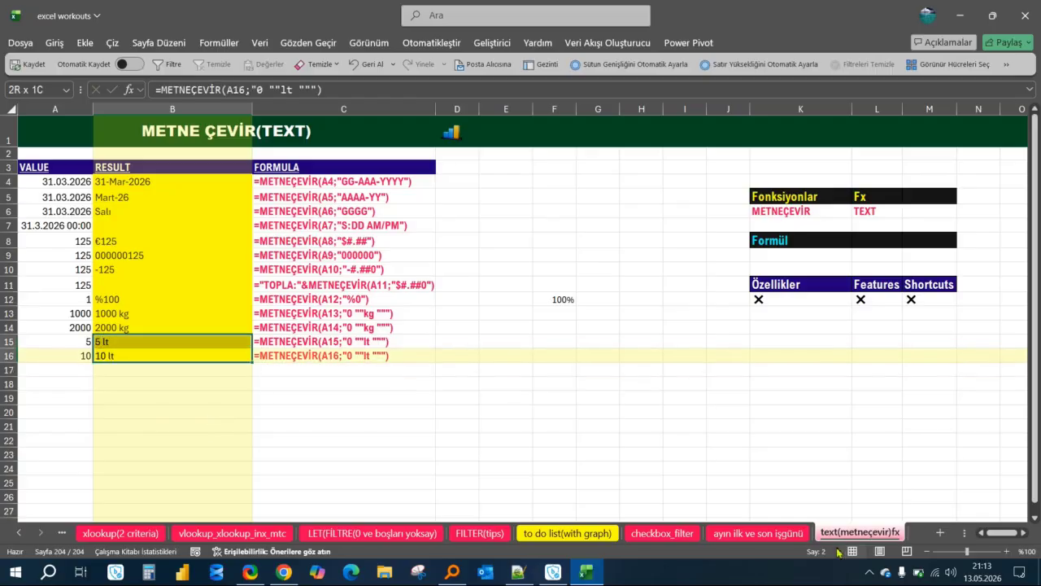
{"action": "left_click", "coordinate": [525, 369]}
{"action": "left_click_drag", "start_coordinate": [133, 315], "coordinate": [134, 356]}
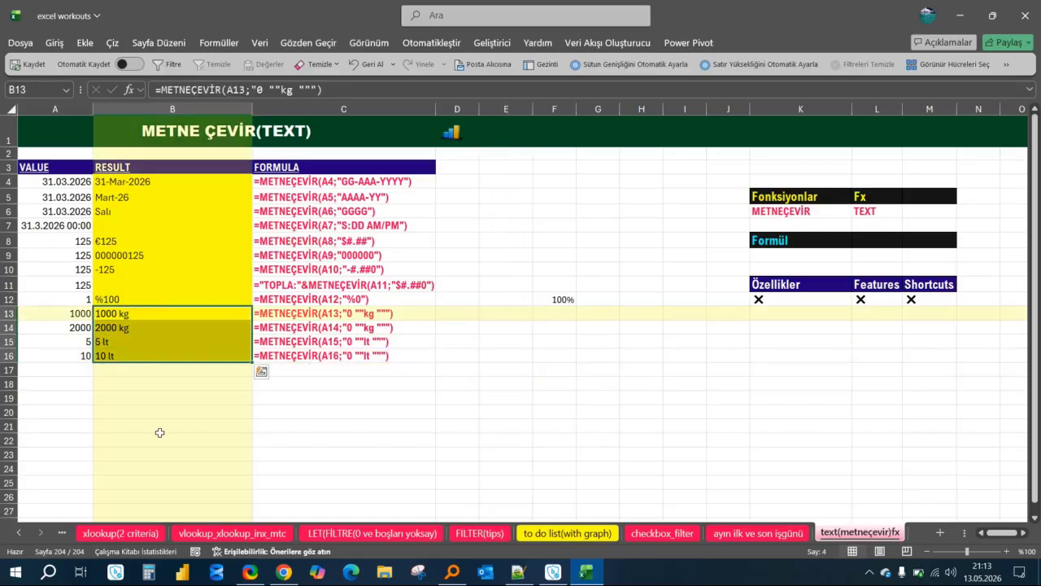
{"action": "key", "text": "ctrl+z"}
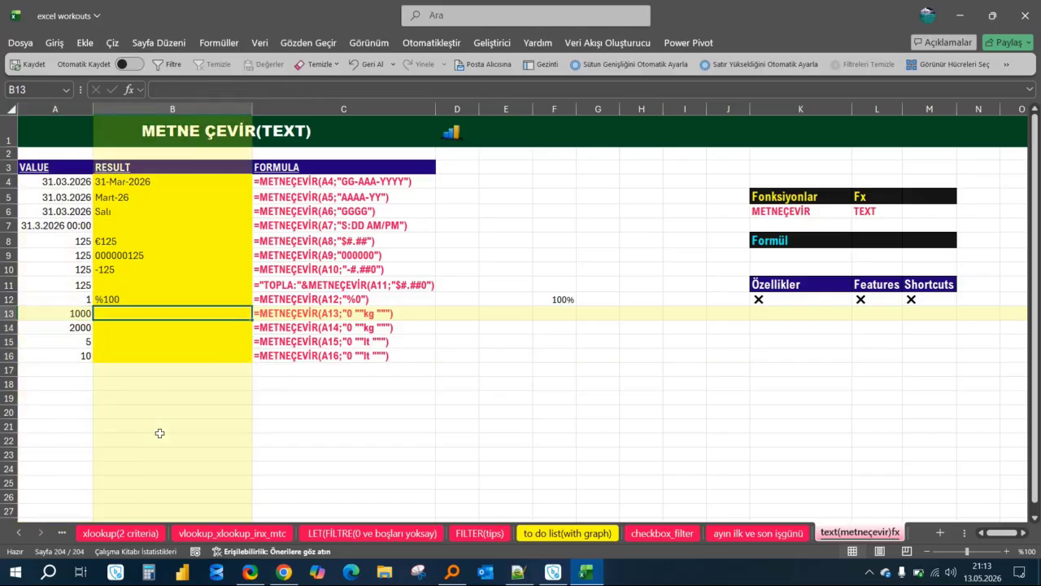
{"action": "key", "text": "ctrl+y"}
{"action": "key", "text": "Left"}
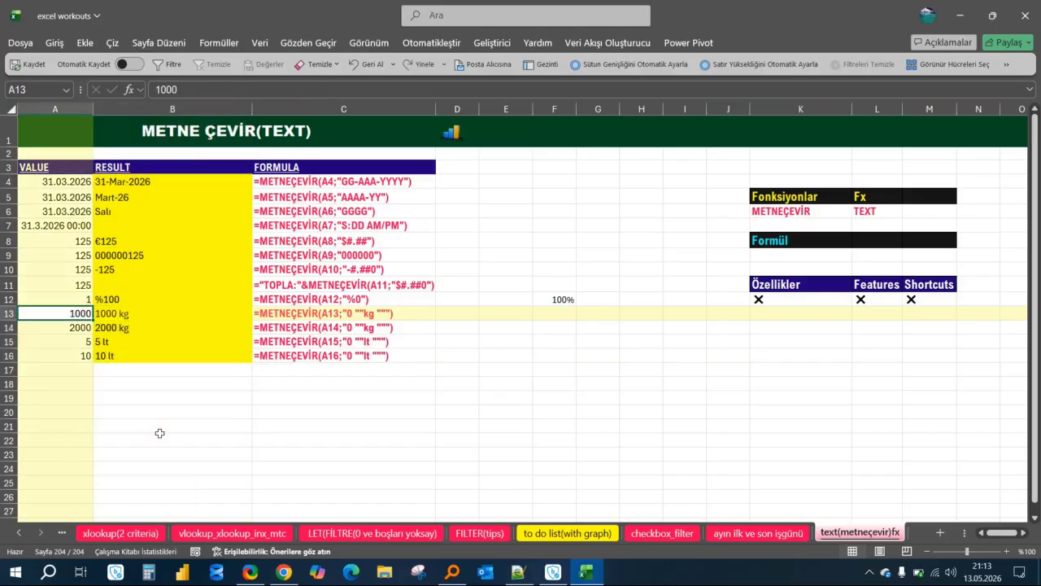
{"action": "key", "text": "shift+Down"}
{"action": "key", "text": "shift+Down"}
{"action": "key", "text": "shift+Down"}
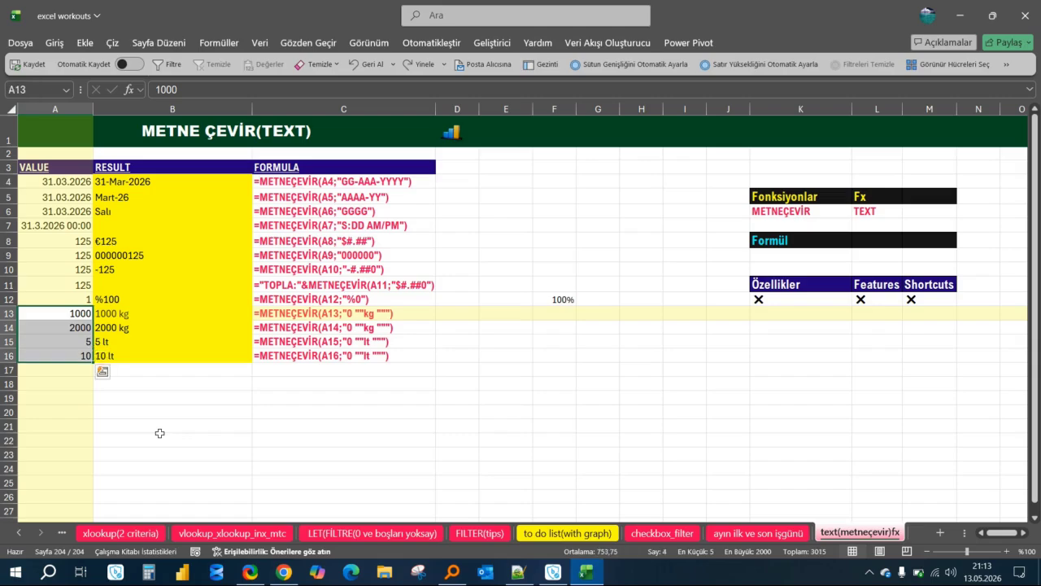
{"action": "left_click", "coordinate": [71, 314]}
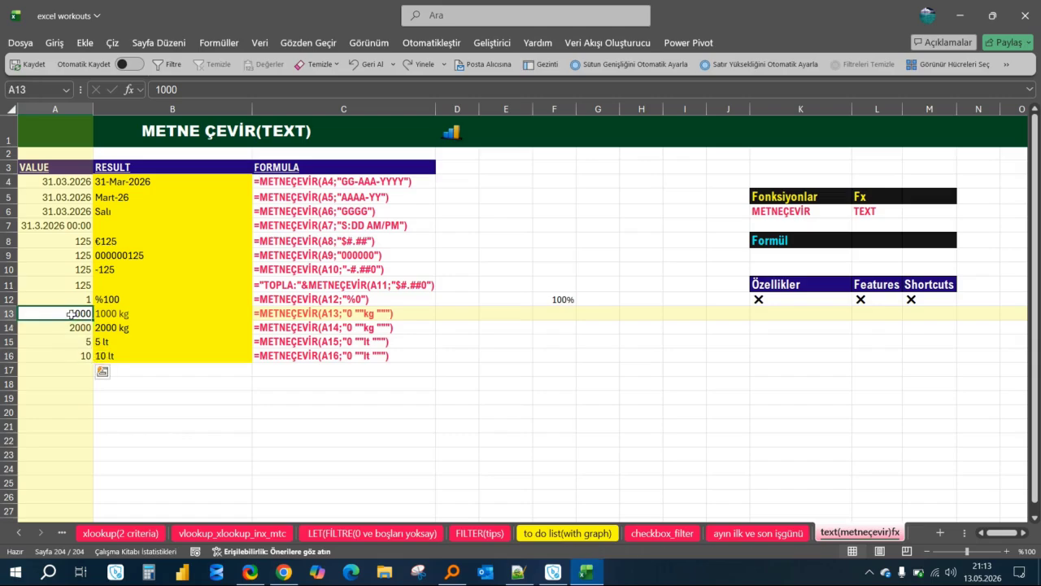
{"action": "right_click", "coordinate": [72, 316]}
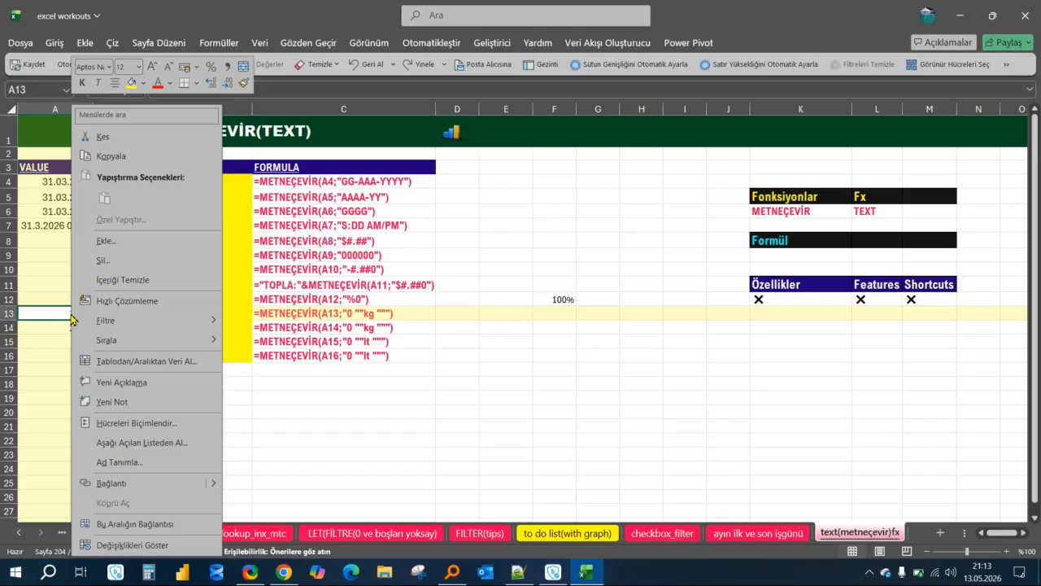
{"action": "key", "text": "Escape"}
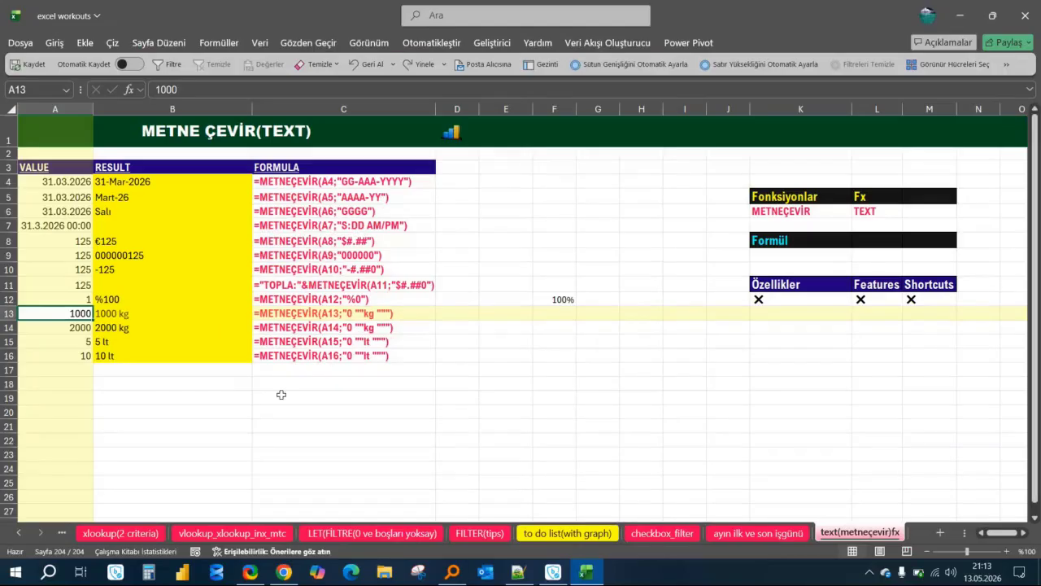
{"action": "left_click", "coordinate": [335, 397]}
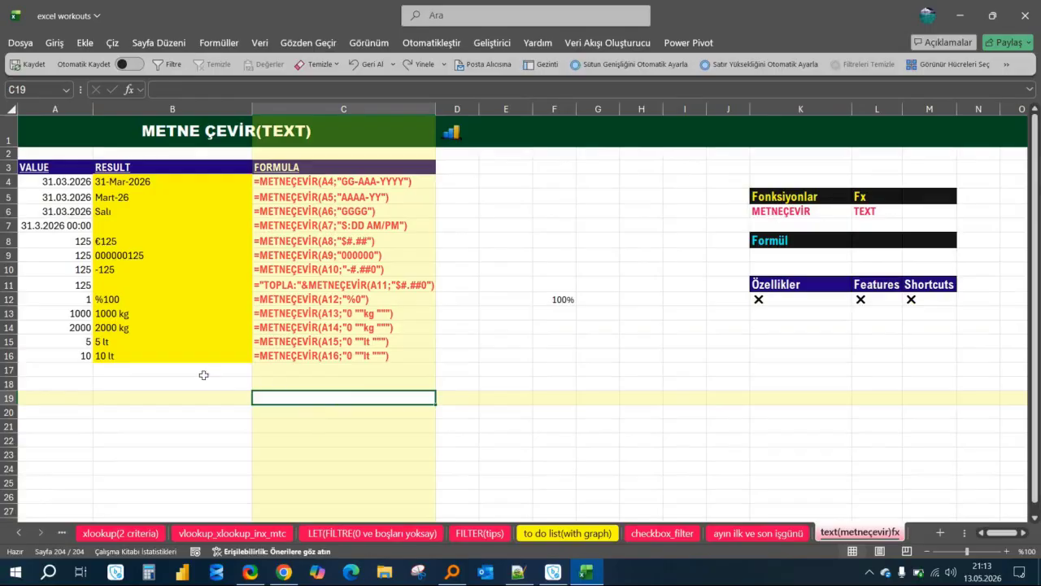
Apply the custom number format 0,00 "kg" to cell A13
{"action": "left_click", "coordinate": [88, 316]}
{"action": "right_click", "coordinate": [73, 313]}
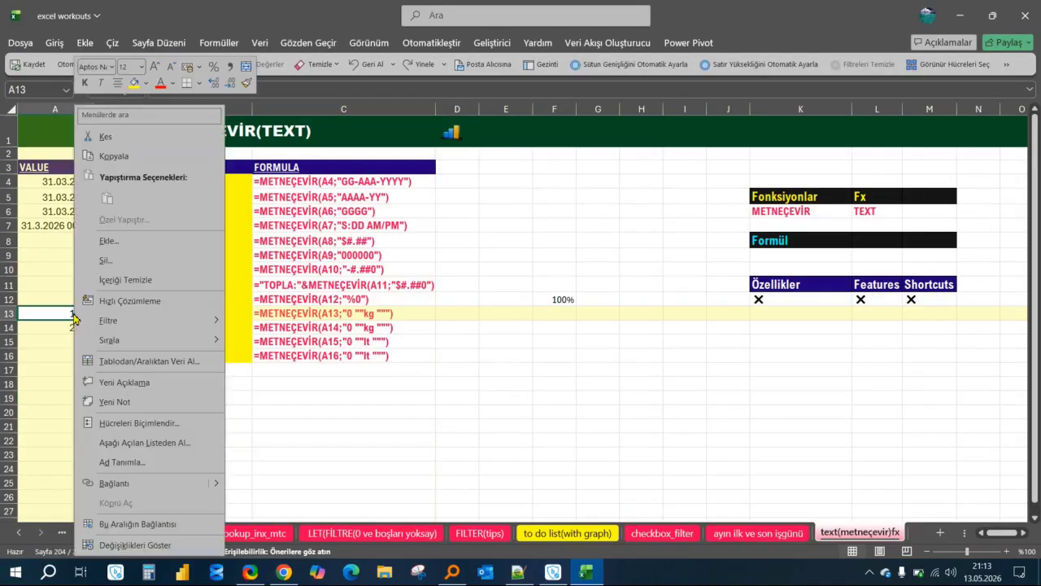
{"action": "left_click", "coordinate": [157, 431]}
{"action": "left_click_drag", "start_coordinate": [198, 231], "coordinate": [372, 183]}
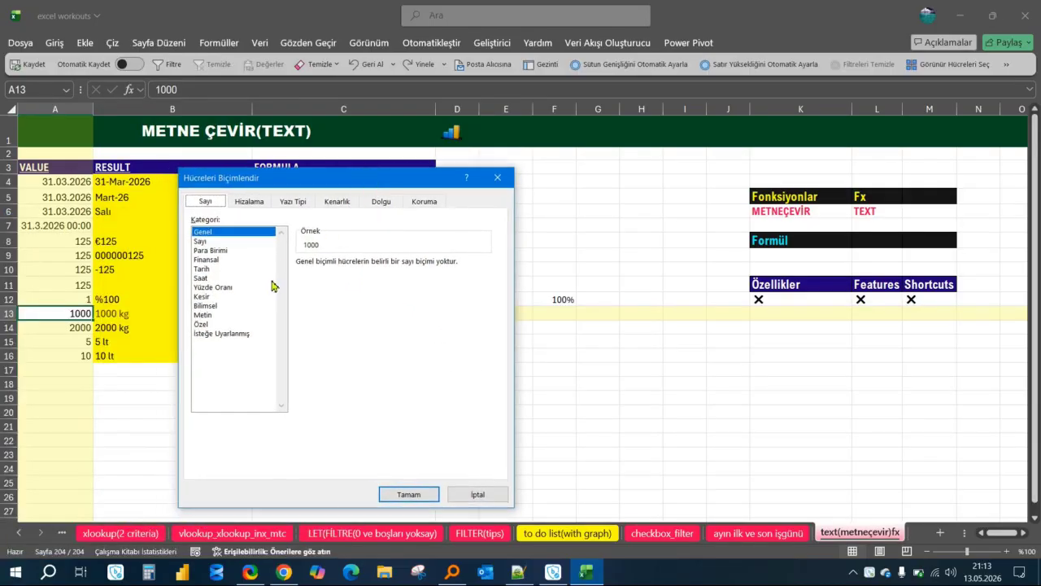
{"action": "left_click", "coordinate": [202, 241]}
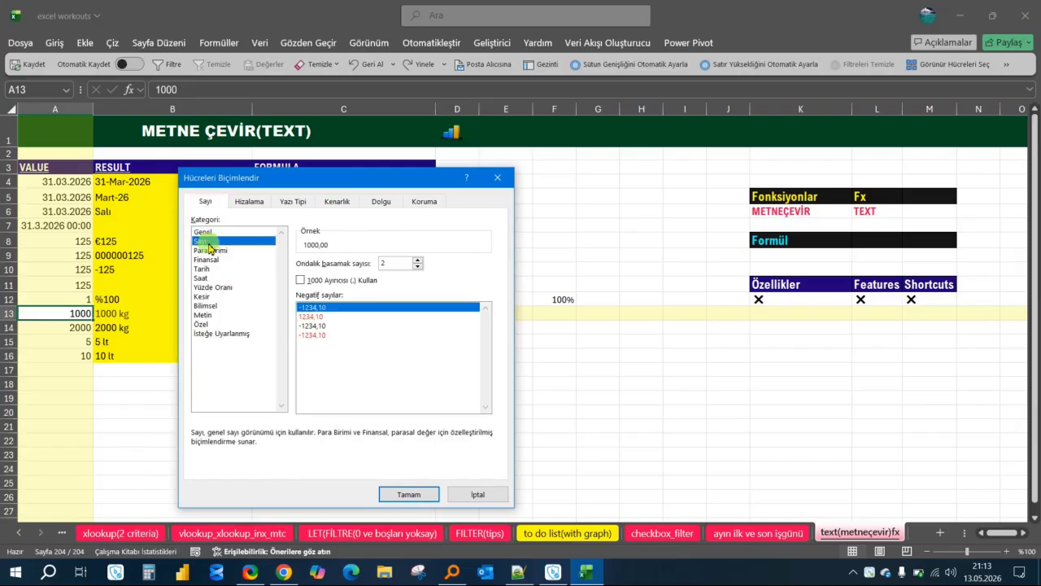
{"action": "left_click", "coordinate": [220, 332]}
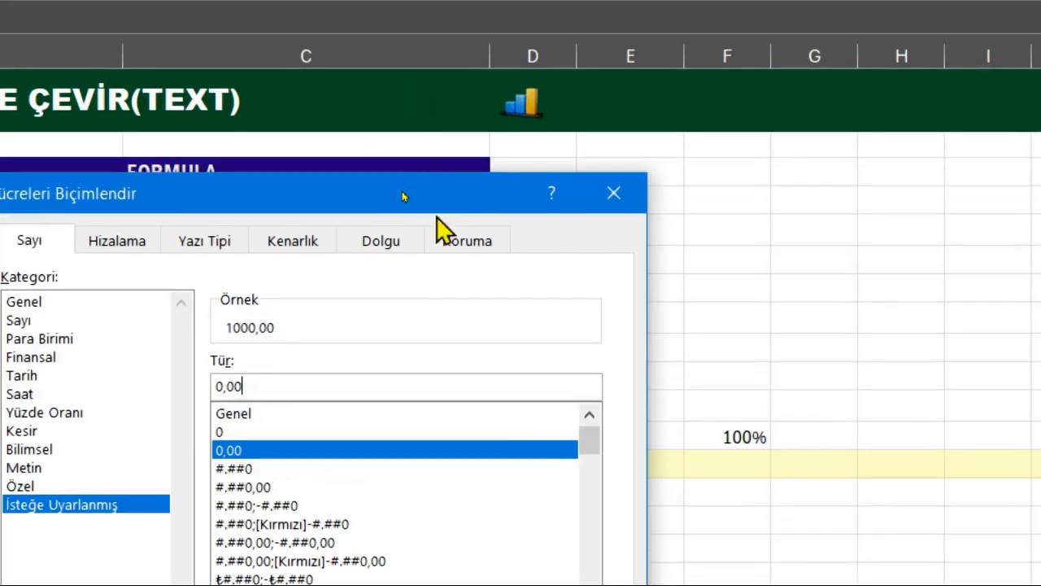
{"action": "left_click_drag", "start_coordinate": [401, 207], "coordinate": [597, 128]}
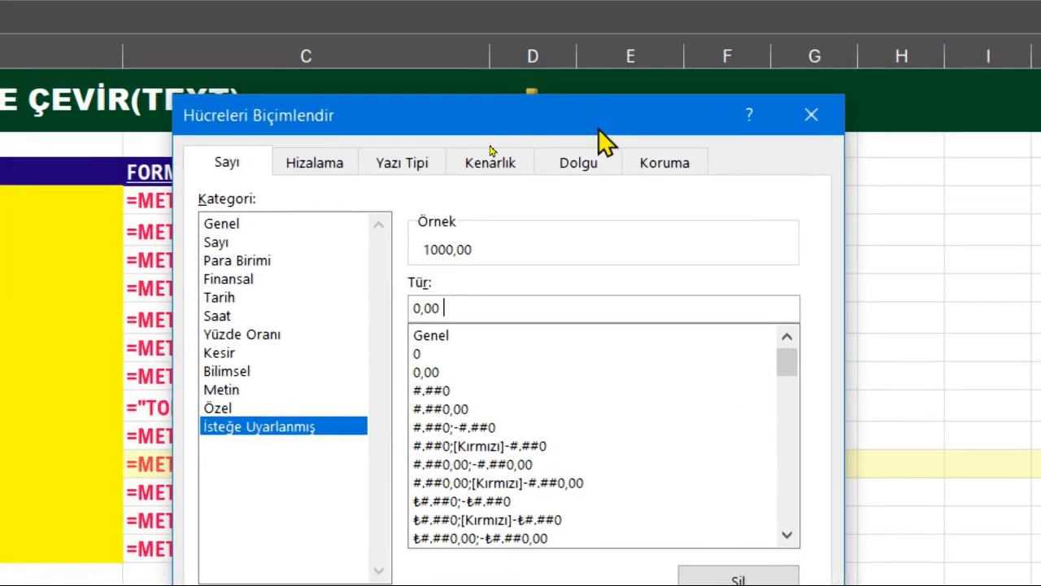
{"action": "type", "text": "\"kg\""}
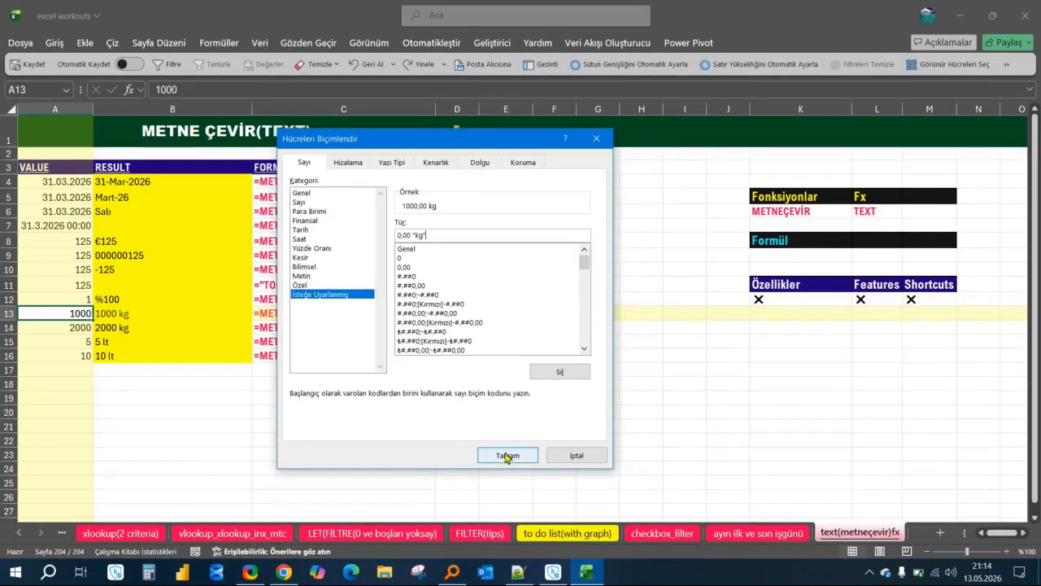
{"action": "left_click", "coordinate": [630, 448]}
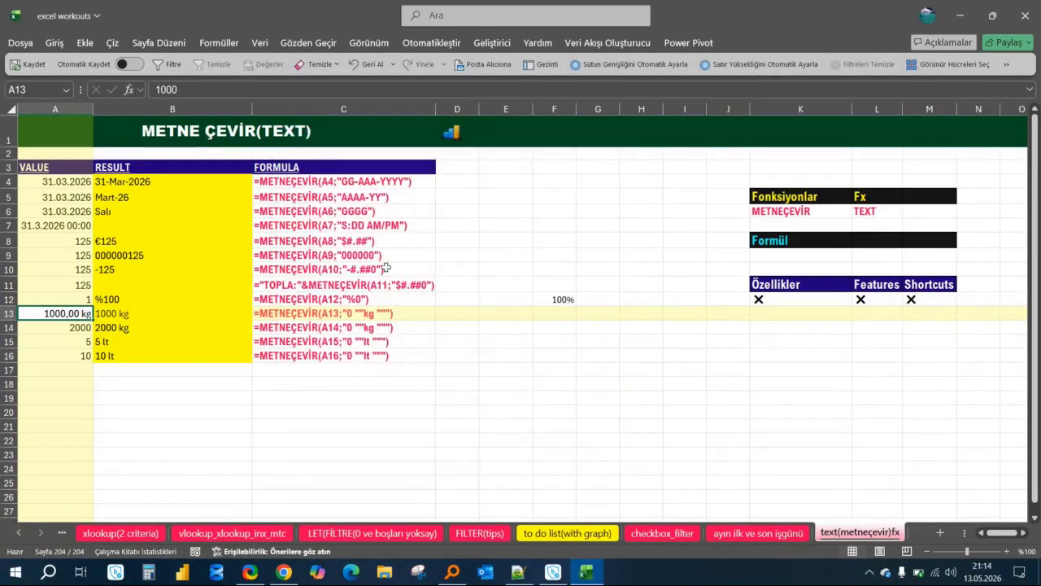
Copy the kg number format from cell A13 to A14 with the Format Painter
{"action": "left_click", "coordinate": [54, 42]}
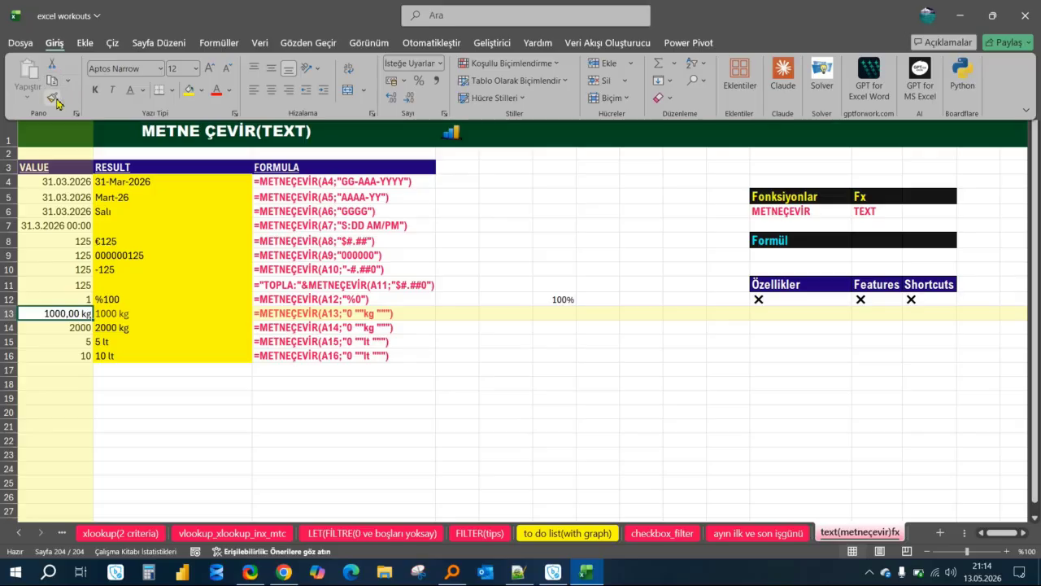
{"action": "left_click", "coordinate": [54, 99]}
{"action": "left_click", "coordinate": [70, 327]}
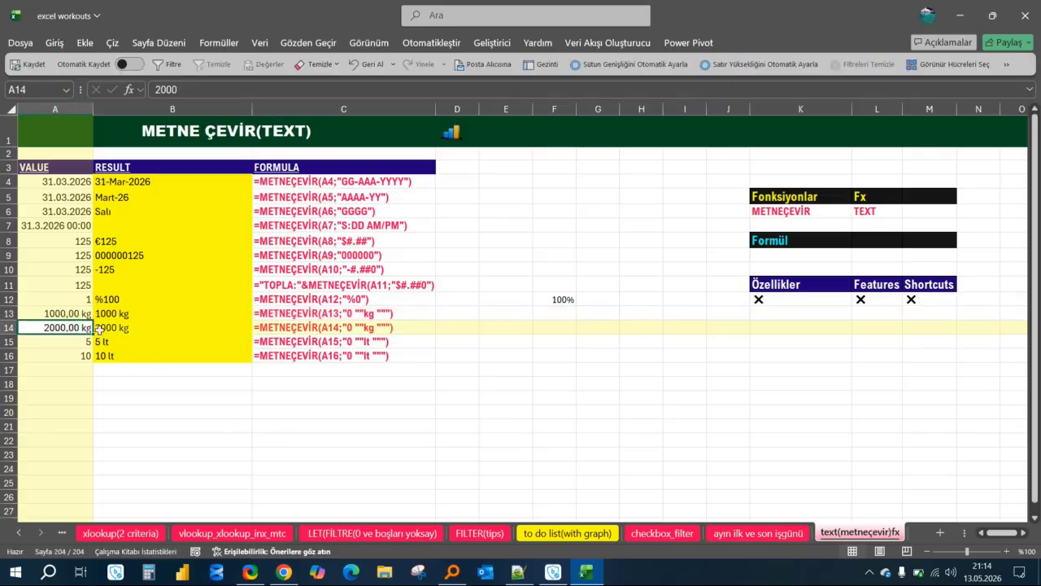
Compare the selection summary of the kg-formatted numbers in A13:A14 with that of the text results in B13:B14
{"action": "left_click_drag", "start_coordinate": [78, 314], "coordinate": [76, 327]}
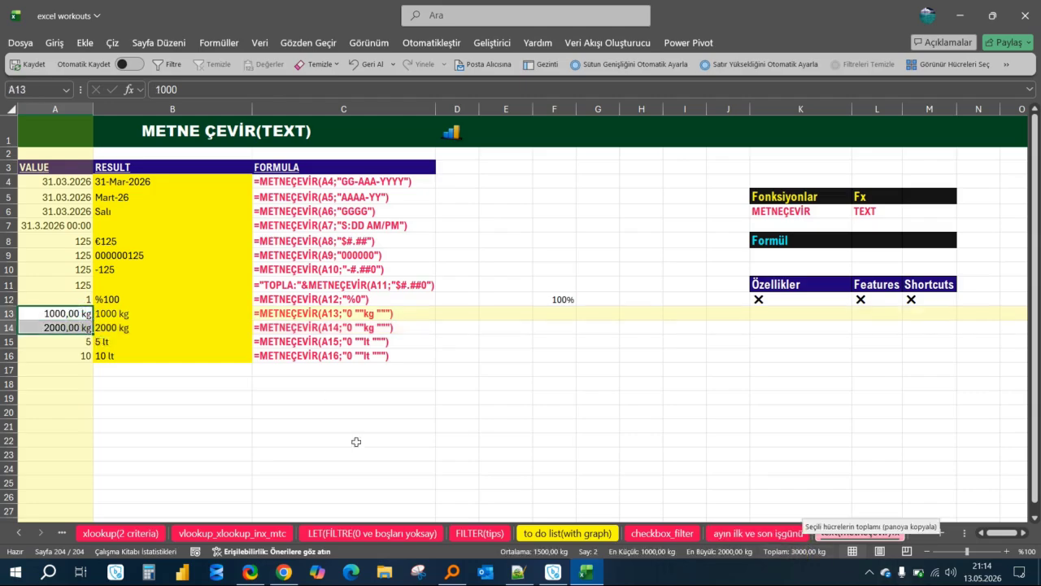
{"action": "left_click", "coordinate": [293, 400]}
{"action": "left_click_drag", "start_coordinate": [68, 313], "coordinate": [68, 326]}
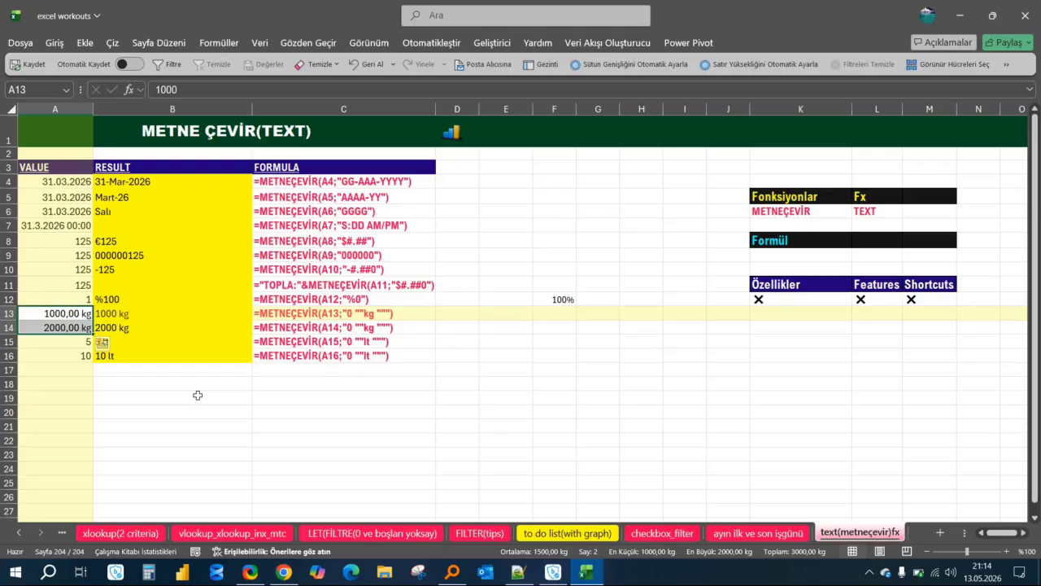
{"action": "left_click_drag", "start_coordinate": [182, 315], "coordinate": [185, 325]}
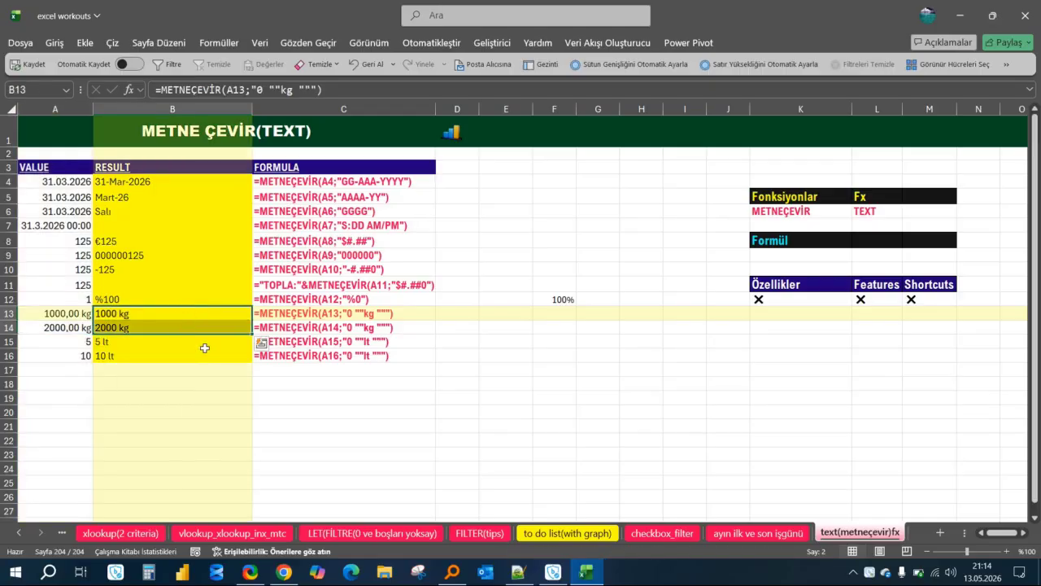
{"action": "left_click", "coordinate": [505, 398]}
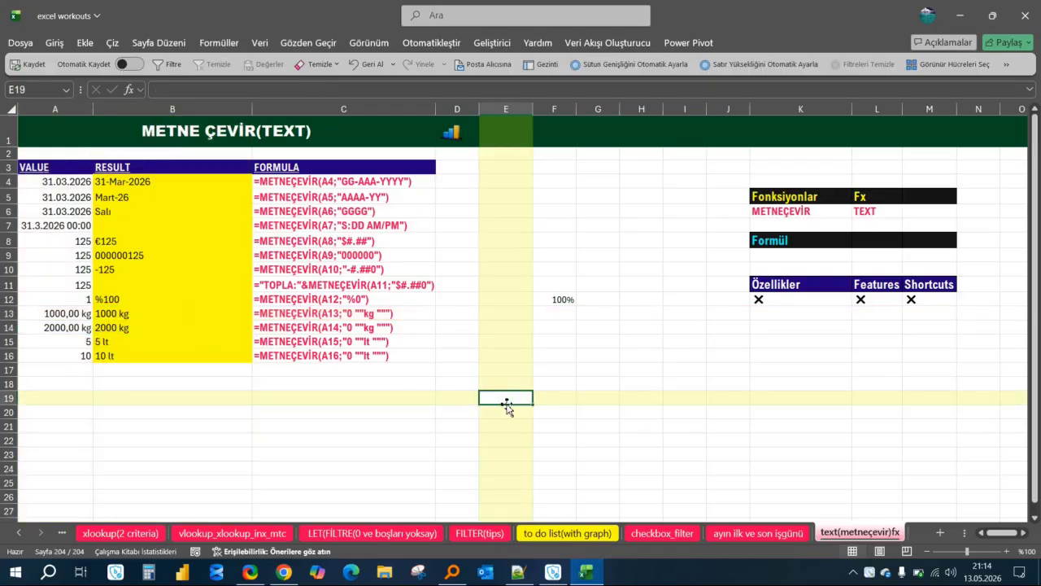
{"action": "left_click", "coordinate": [373, 400]}
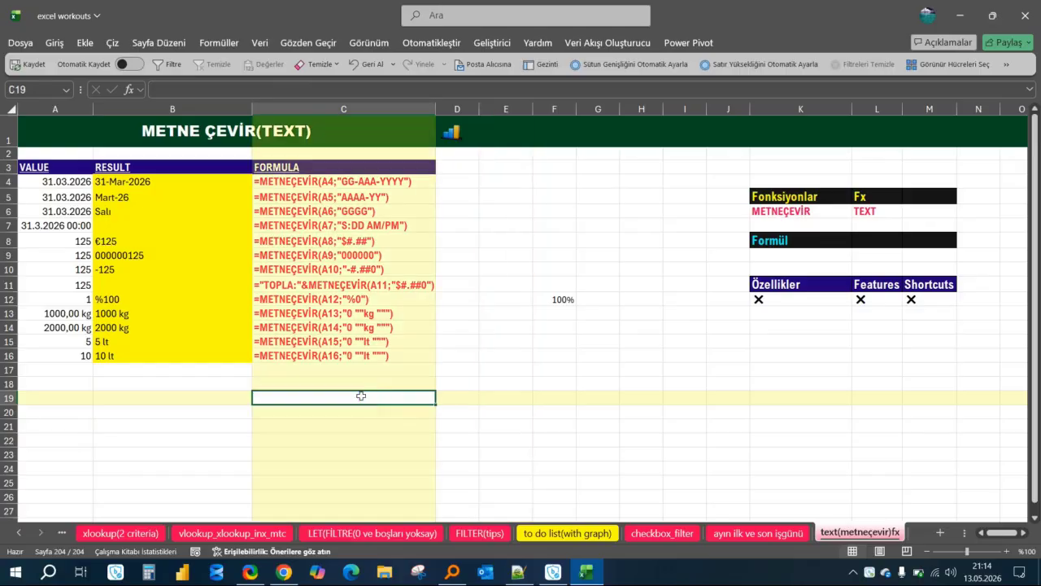
{"action": "left_click", "coordinate": [125, 227]}
{"action": "left_click", "coordinate": [623, 257]}
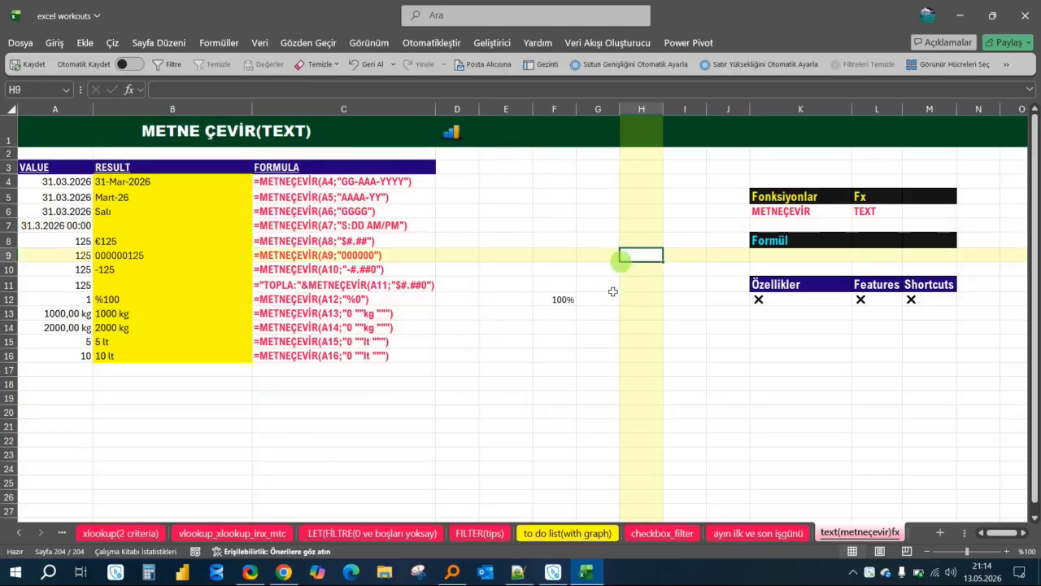
{"action": "left_click", "coordinate": [374, 387]}
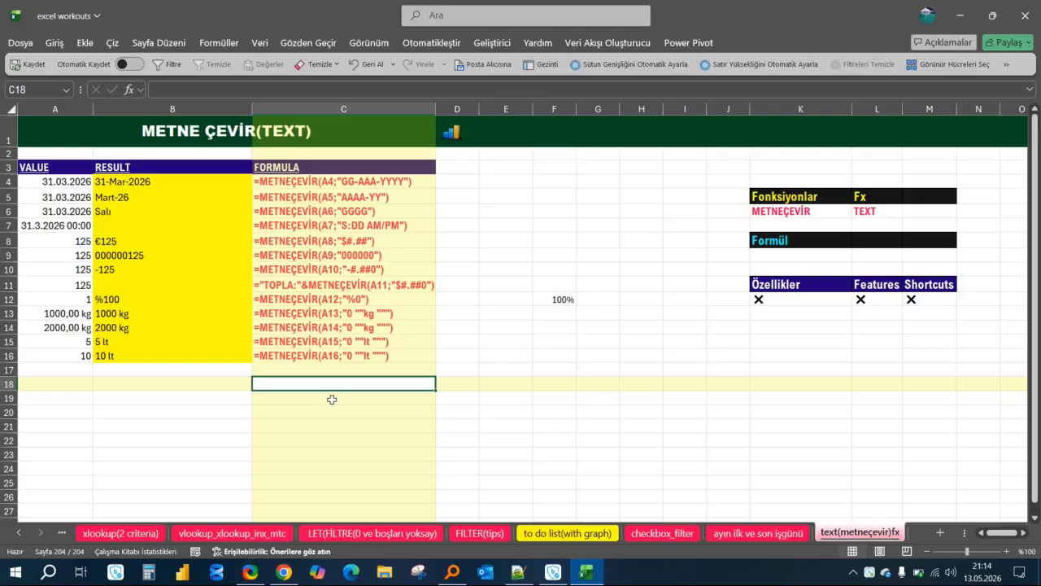